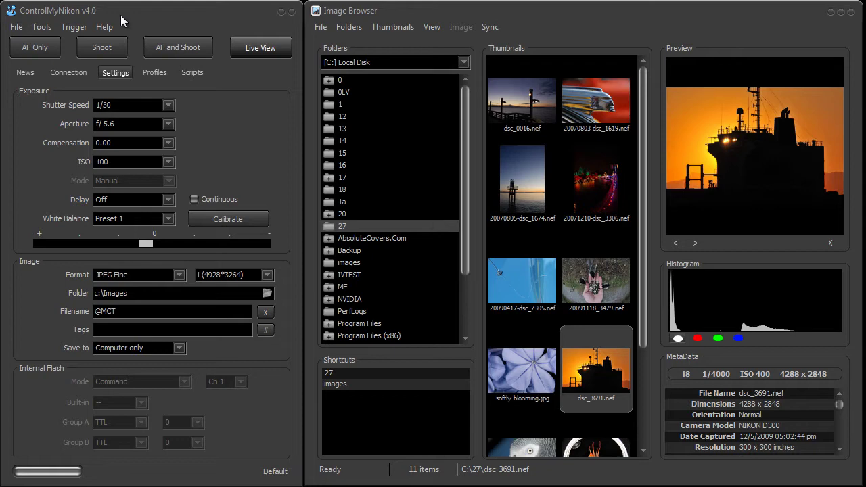
- Show the images folder and take two shots, one plain and one with AF, adding 000181–000182.jpg
key("i")
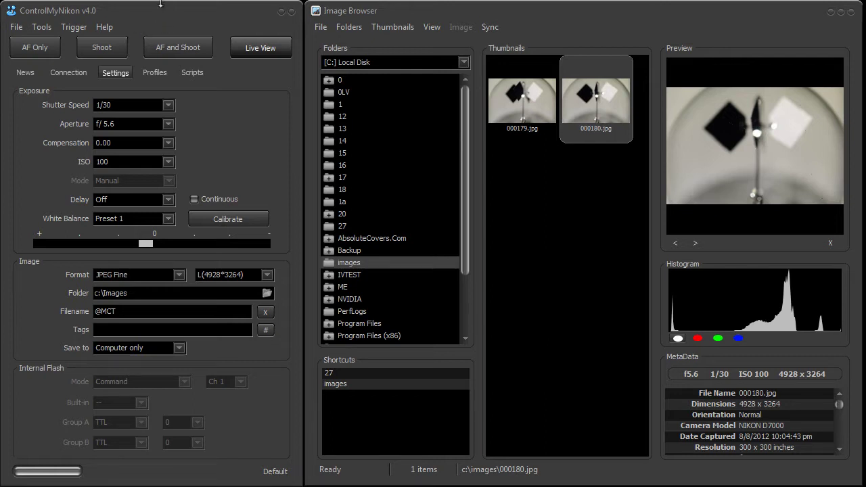
left_click(101, 48)
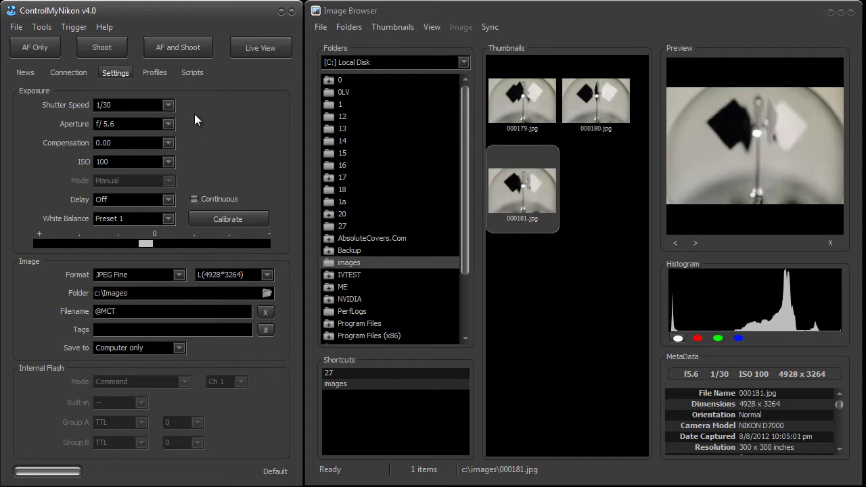
left_click(182, 47)
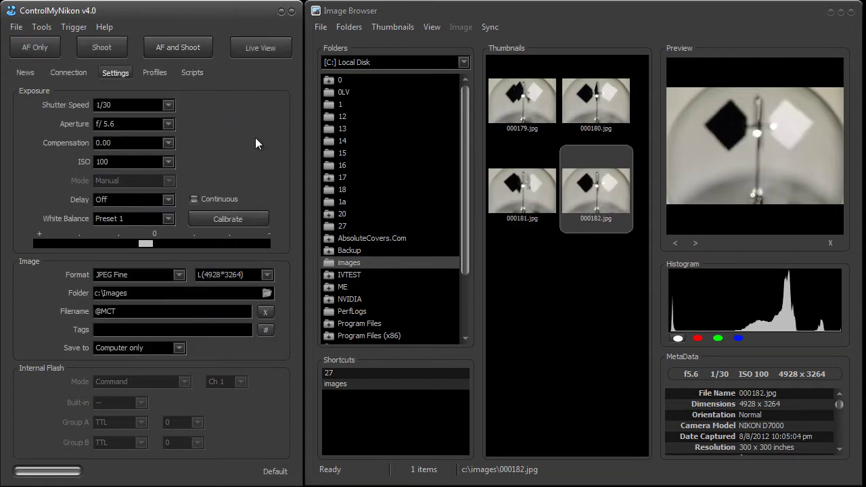
- Reassign the Shoot keyboard shortcut from PGDWN to SPC in Keyboard Shortcuts
left_click(72, 28)
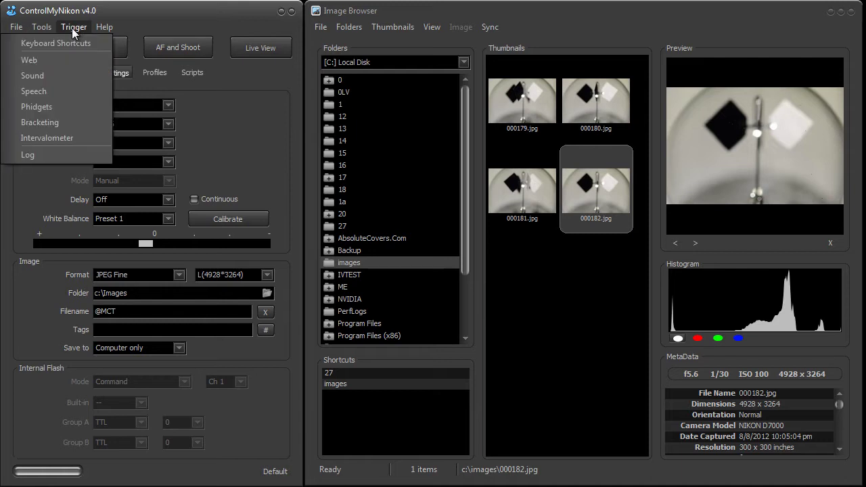
left_click(75, 42)
left_click_drag(349, 14, 252, 79)
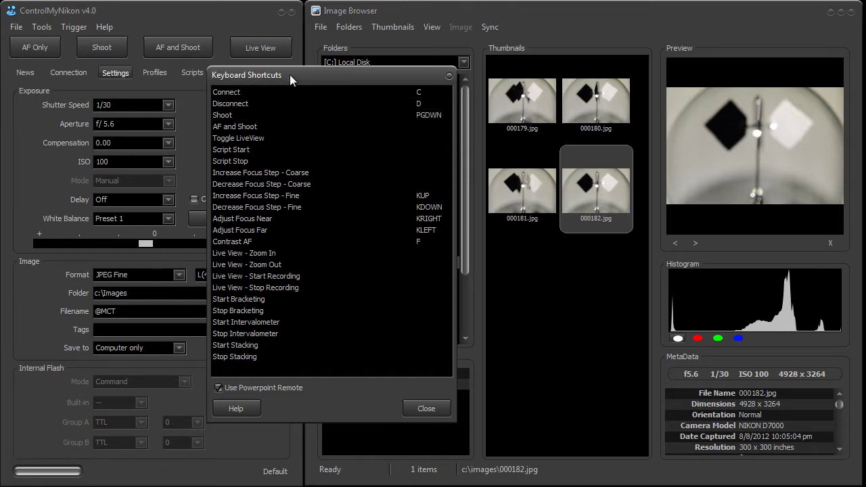
left_click_drag(290, 74, 283, 74)
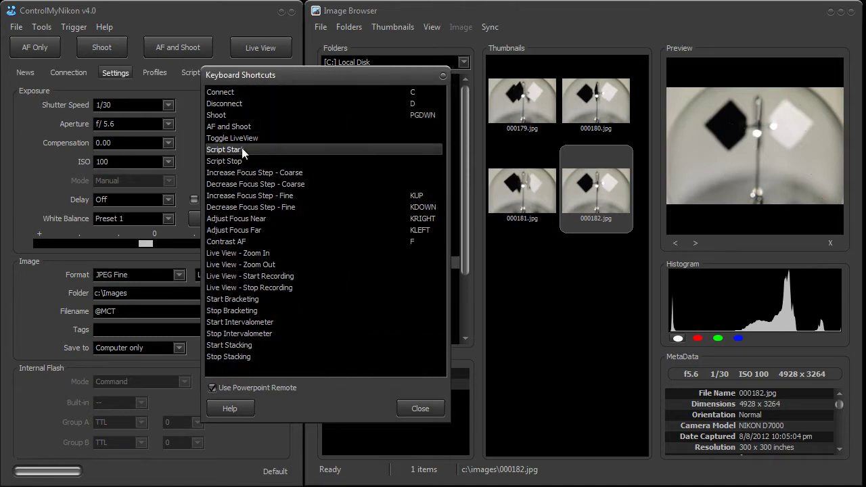
left_click(409, 115)
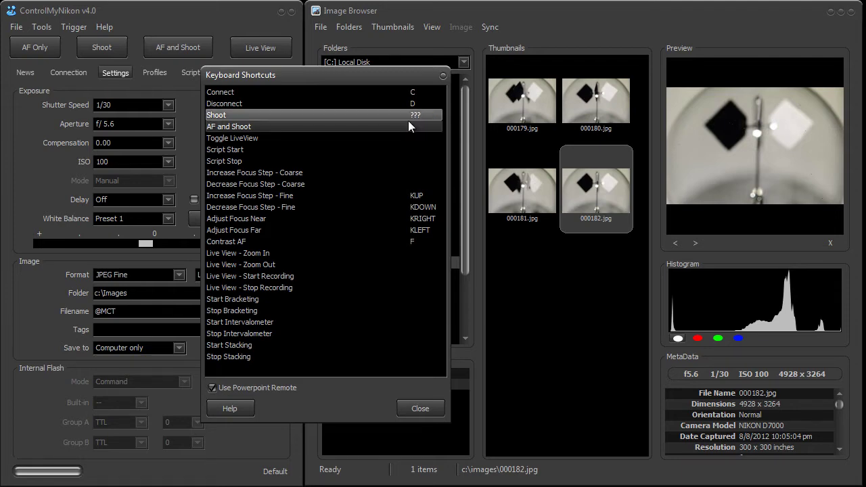
left_click(436, 407)
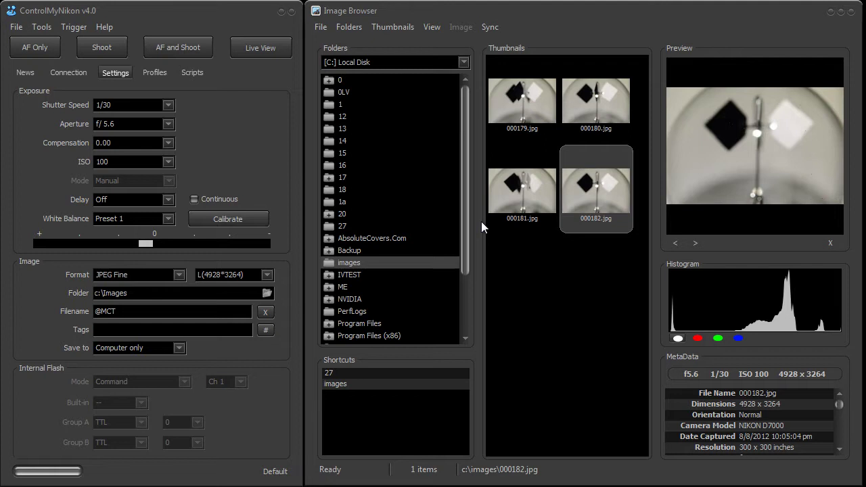
- Take a shot with the keyboard shortcut, adding 000183.jpg, and recheck the shortcut list
key("Page_Down")
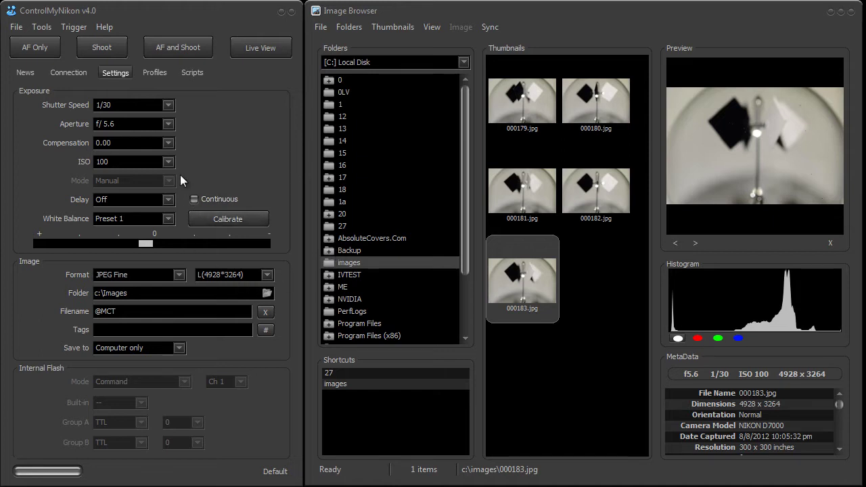
left_click(72, 26)
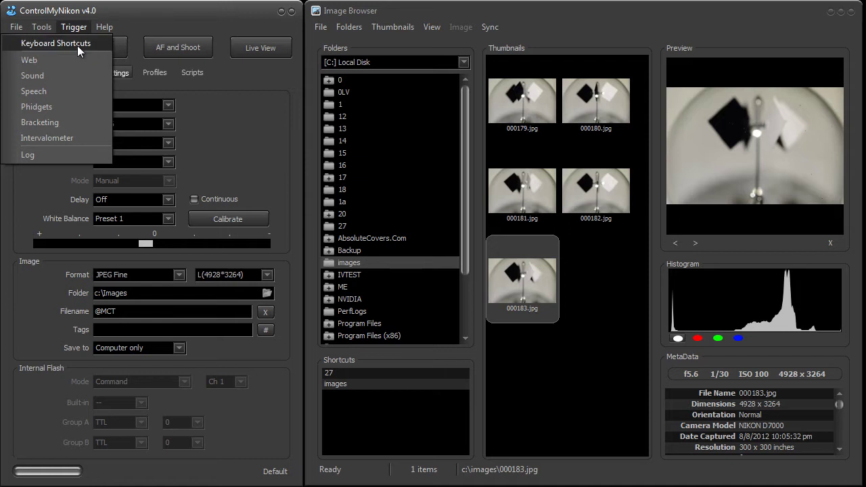
left_click(78, 45)
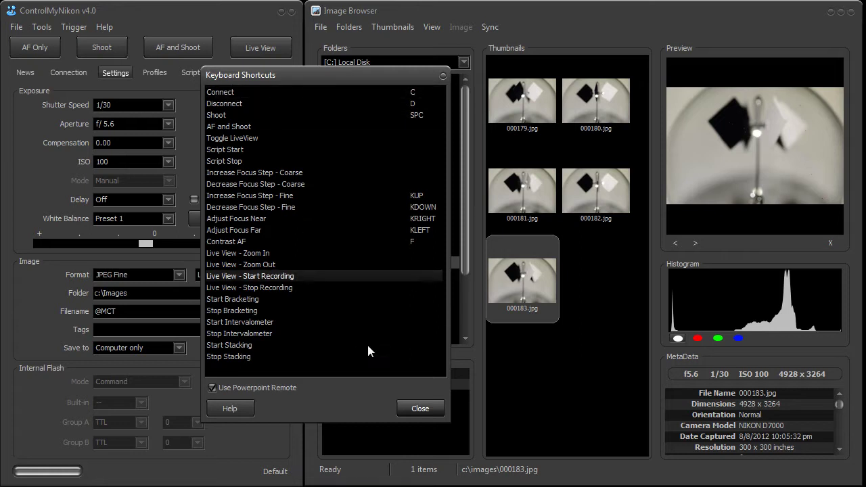
left_click(420, 409)
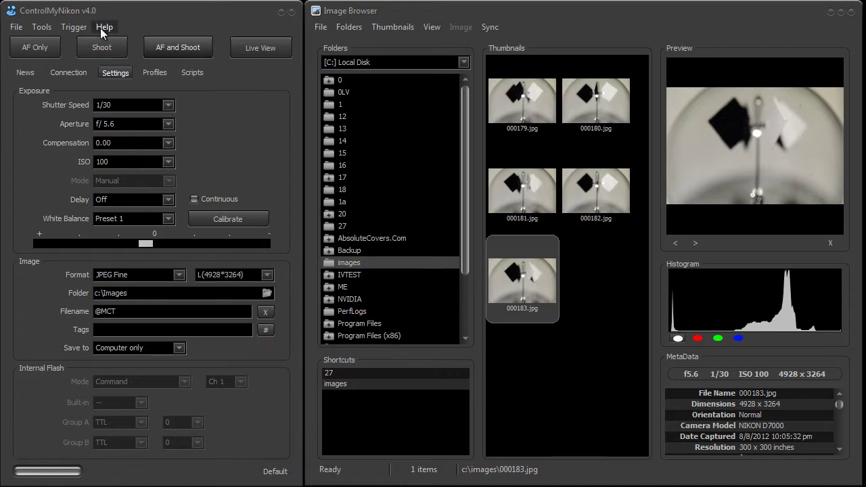
- Fire a shot from the Web Trigger page at 127.0.0.1, adding 000184.jpg, then close the browser
left_click(79, 27)
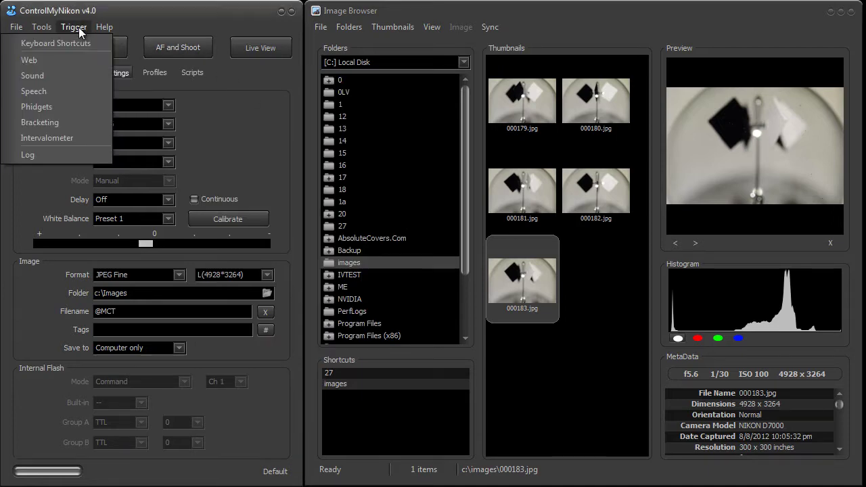
left_click(71, 61)
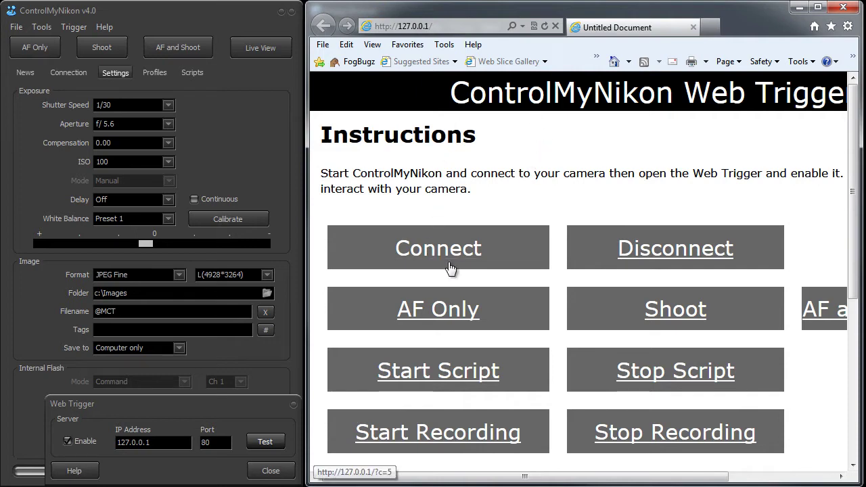
left_click(674, 331)
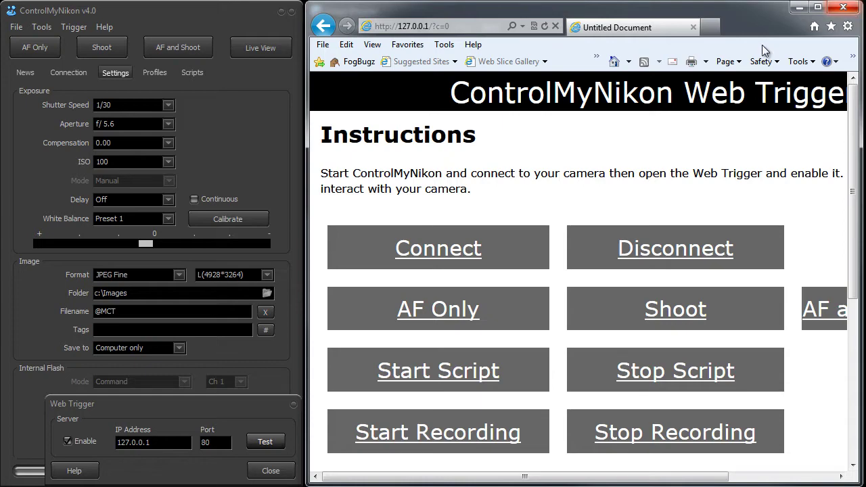
left_click(838, 8)
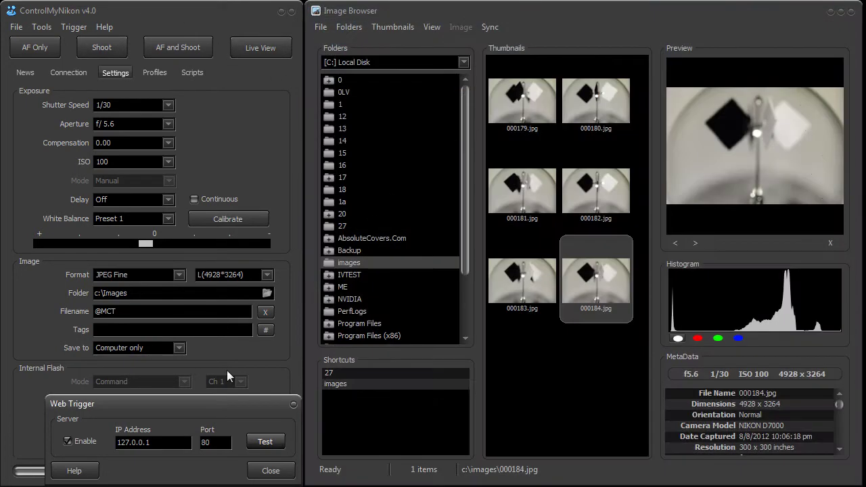
- Close Web Trigger and set up the Sound Trigger with the AT2020 USB microphone
left_click(272, 472)
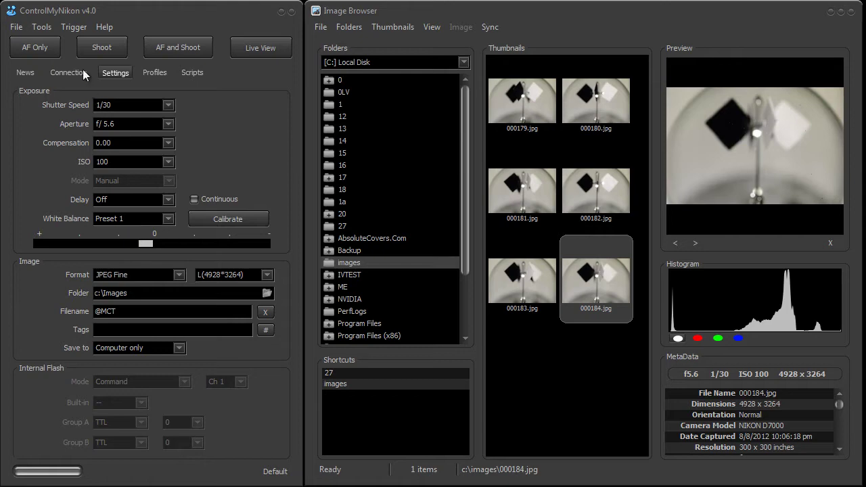
left_click(75, 25)
left_click(69, 73)
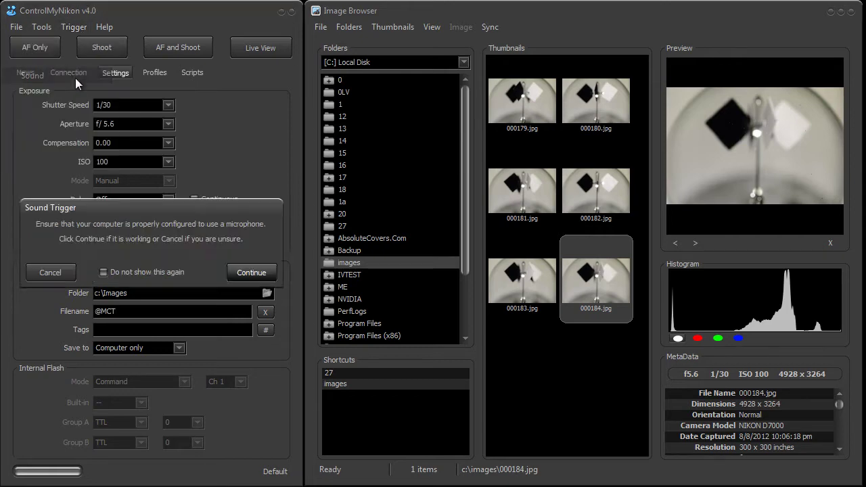
left_click(246, 271)
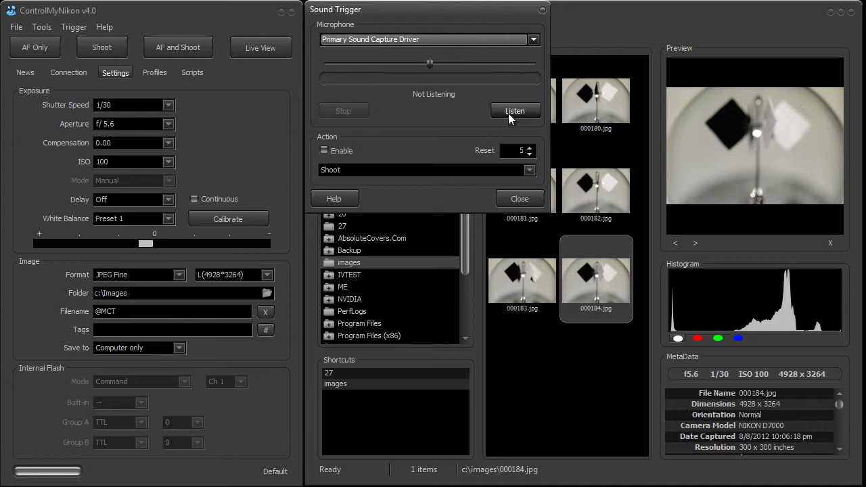
left_click(468, 43)
left_click(467, 60)
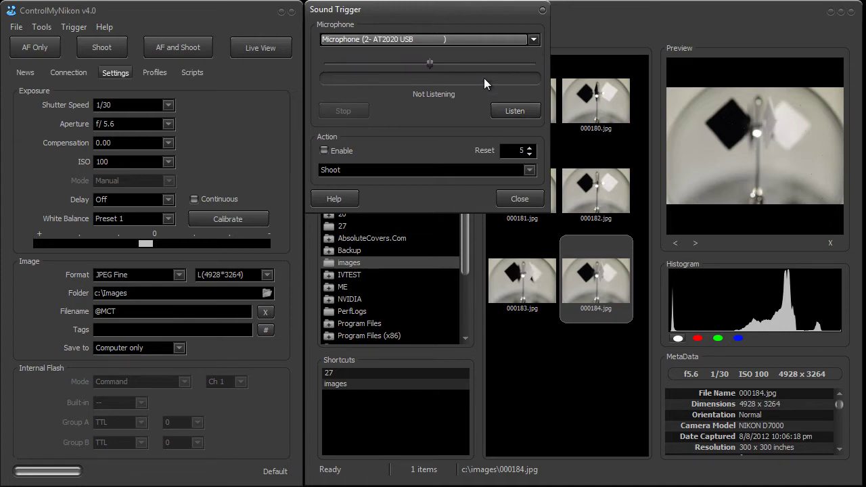
- Listen with a raised threshold and Enable on, capturing 000185.jpg, then stop and close
left_click(513, 111)
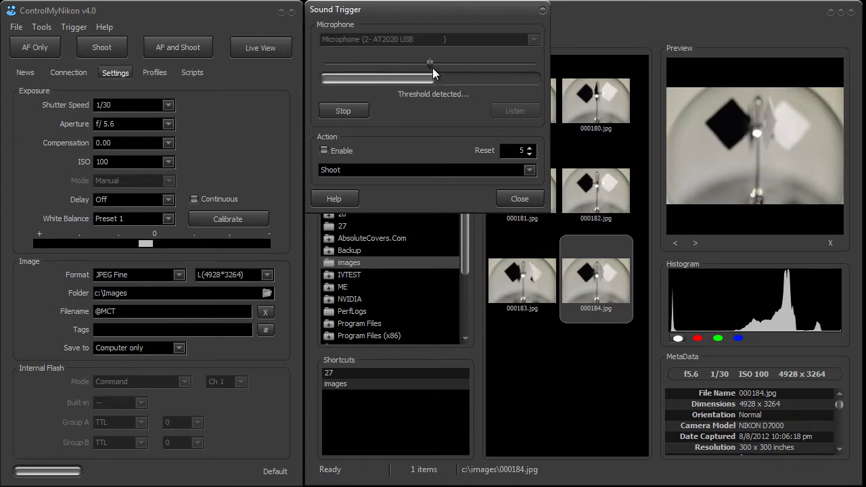
left_click_drag(431, 61, 453, 64)
left_click(338, 150)
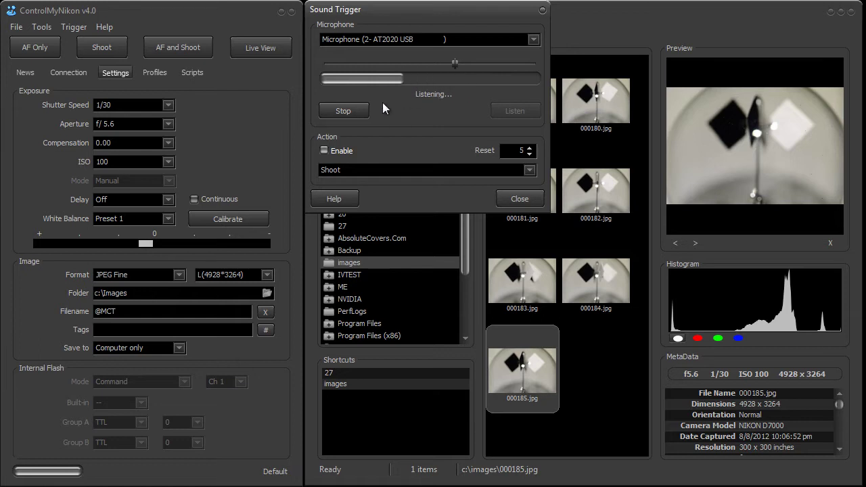
left_click(366, 115)
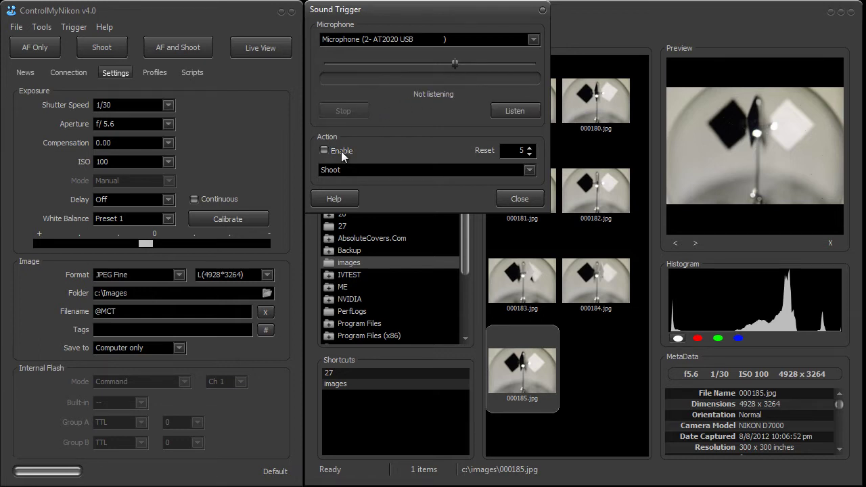
left_click(518, 198)
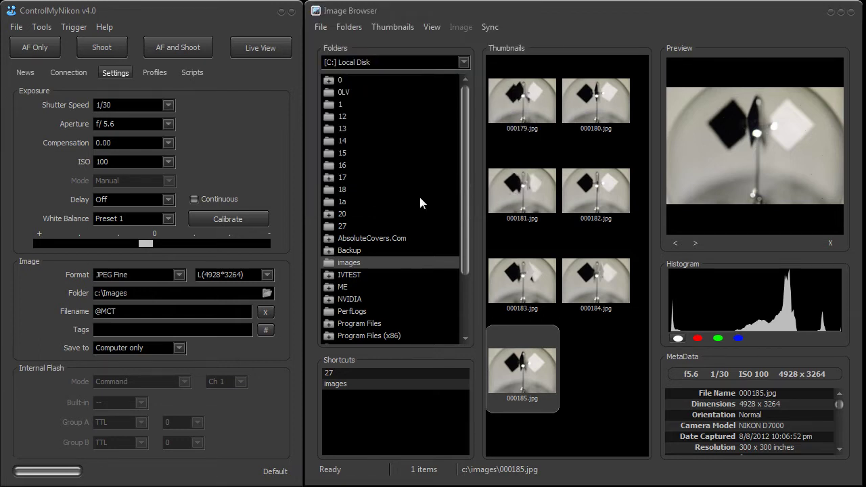
- Take a shot by saying "shoot" in the Speech Trigger, adding 000186.jpg, then close it
left_click(70, 28)
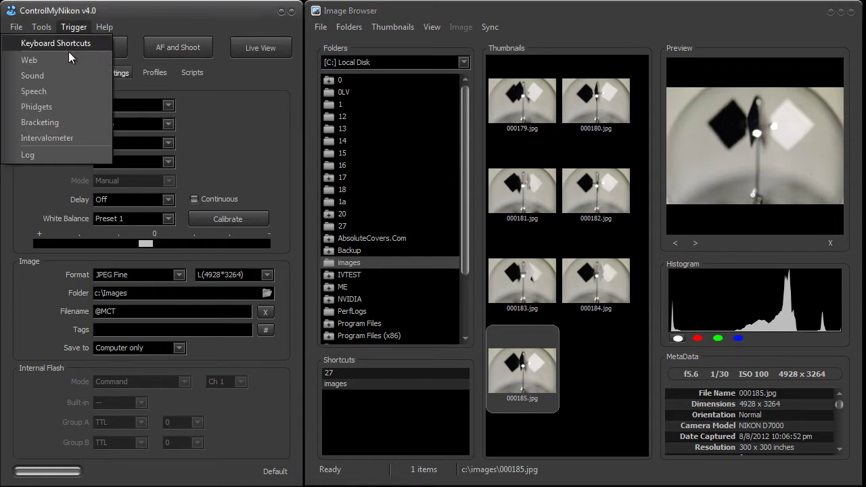
left_click(71, 91)
left_click(240, 278)
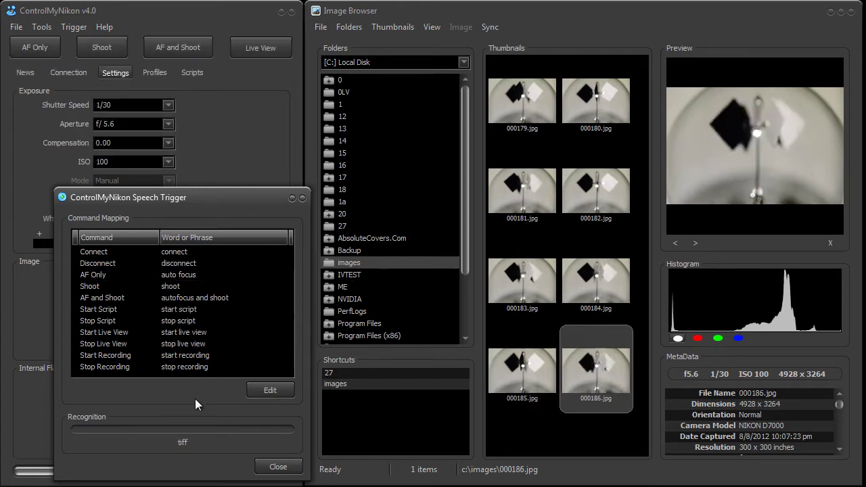
left_click(277, 468)
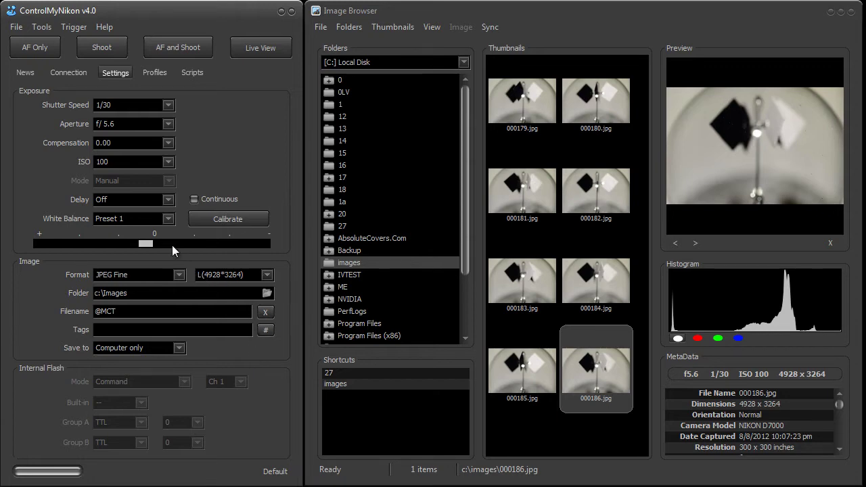
- Open the Phidgets trigger, confirm the configuration prompt, and close its settings
left_click(73, 27)
left_click(69, 105)
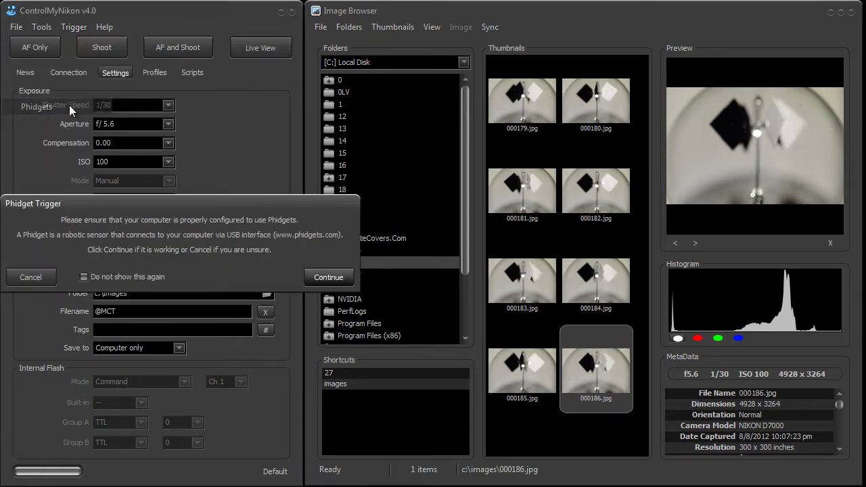
left_click(314, 274)
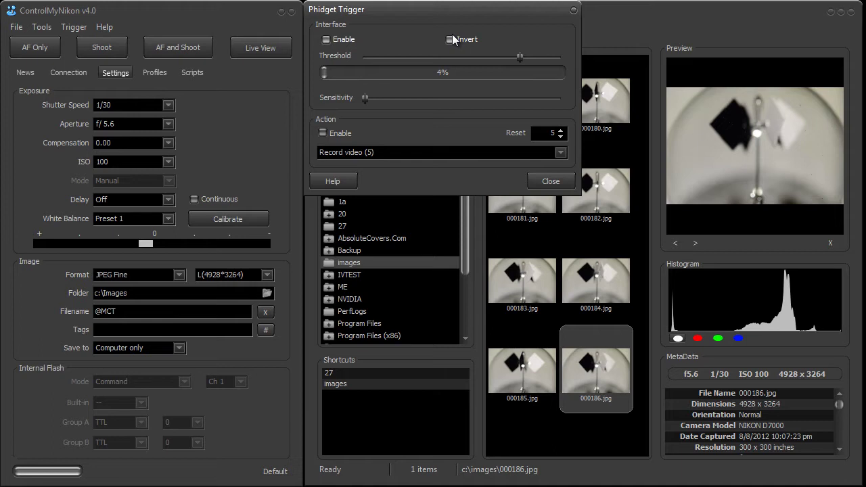
left_click(550, 182)
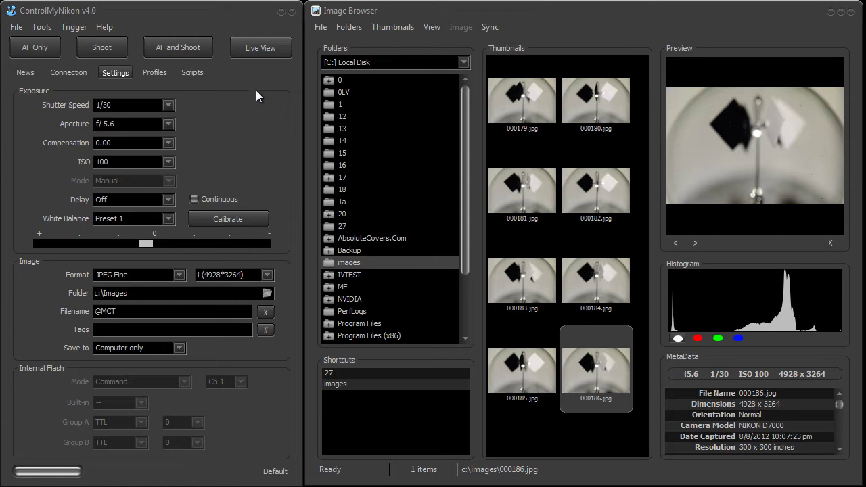
- Start Live View, focus on the radiometer, and turn on motion detection
left_click(851, 14)
left_click(261, 46)
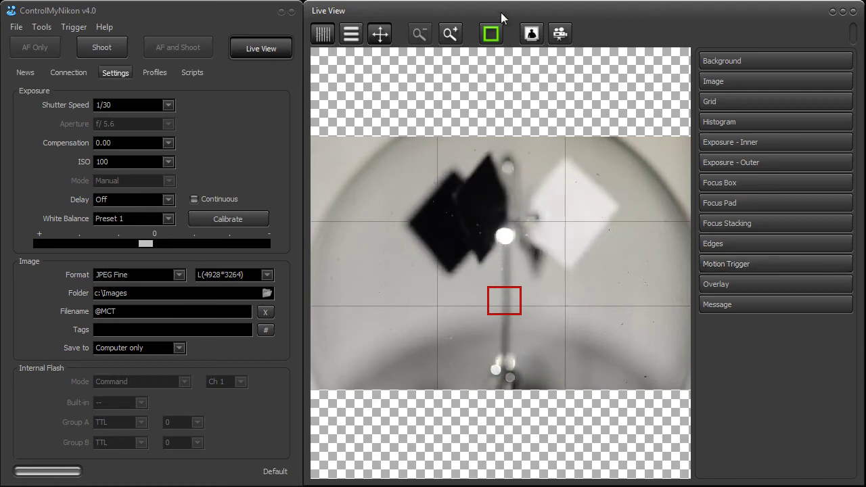
left_click(501, 38)
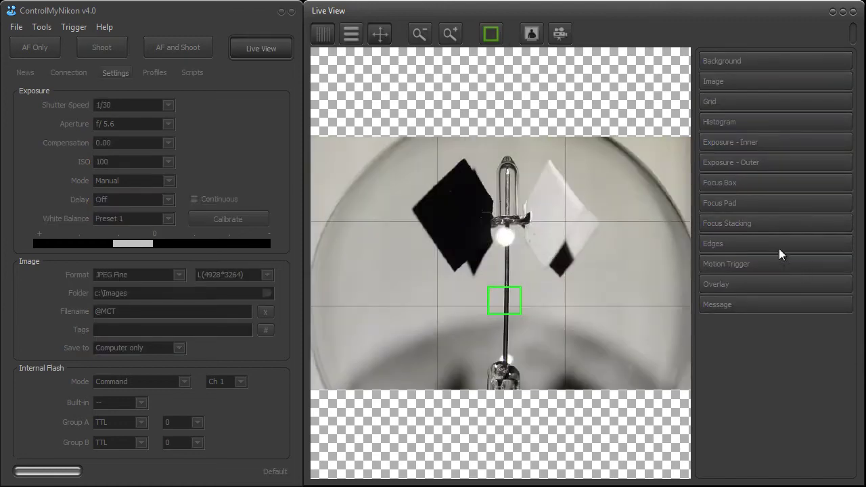
left_click(768, 267)
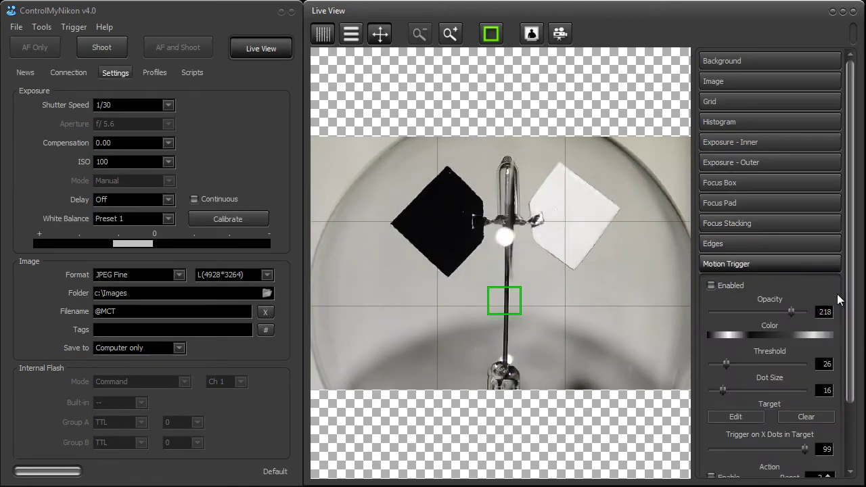
scroll(852, 292, "down", 2)
left_click(728, 207)
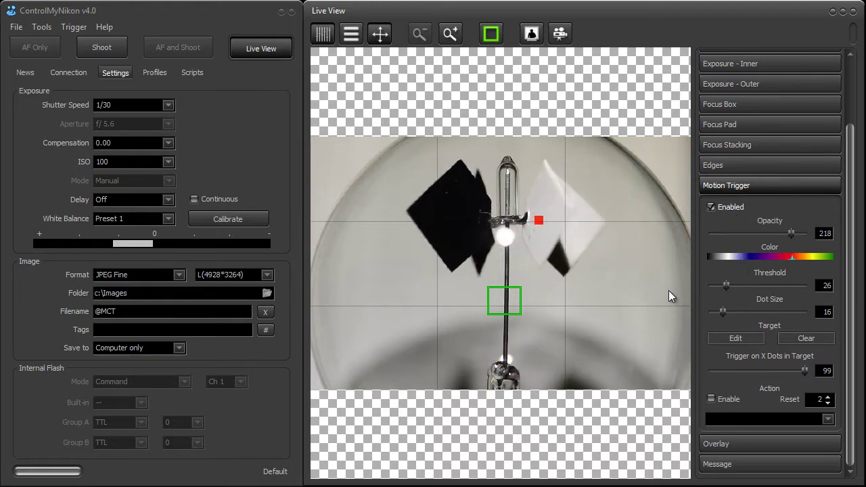
- Draw a six-corner target polygon around the radiometer vanes
left_click(735, 338)
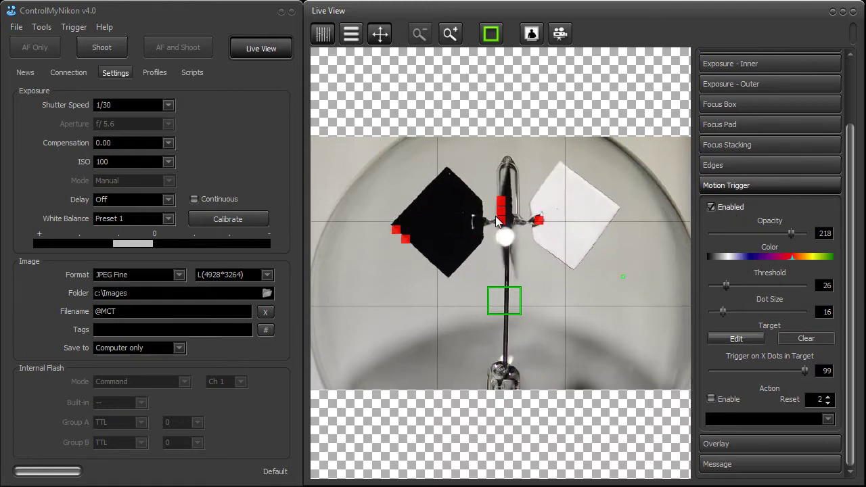
left_click(415, 153)
left_click(397, 242)
left_click(504, 300)
left_click(626, 279)
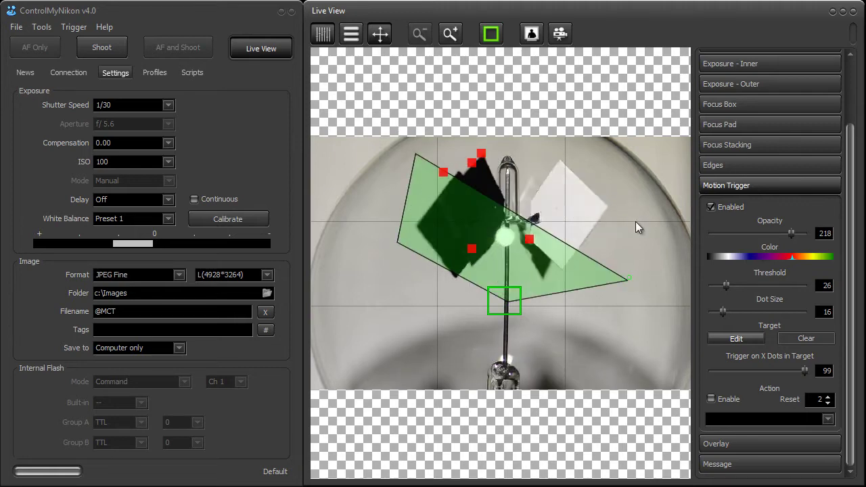
left_click(621, 170)
left_click(517, 144)
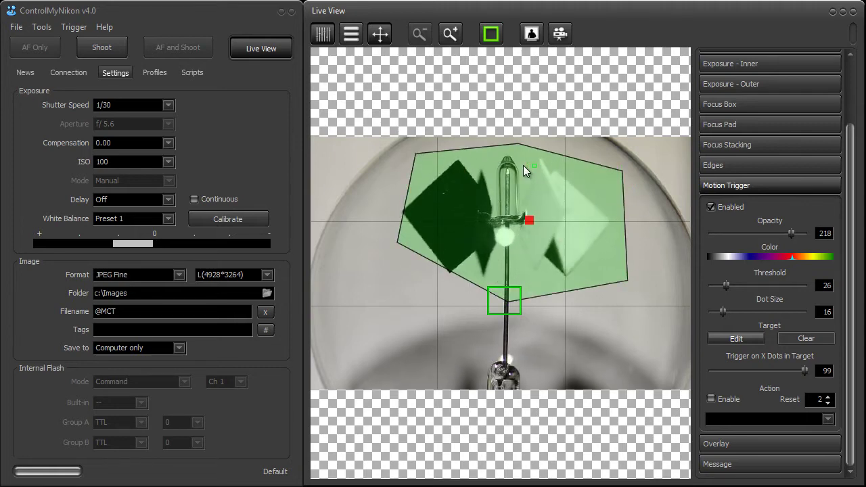
left_click(730, 339)
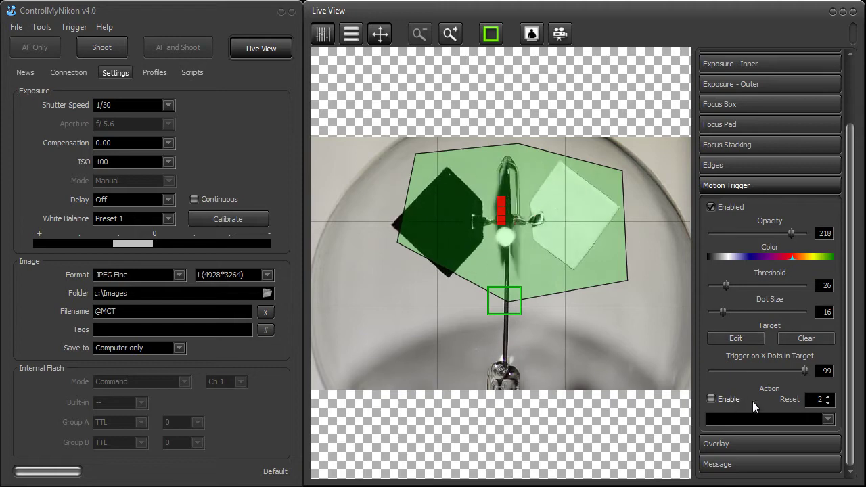
- Set Trigger on 1 dot with action Shoot, fire a capture, then disable motion detection
left_click_drag(804, 371, 711, 372)
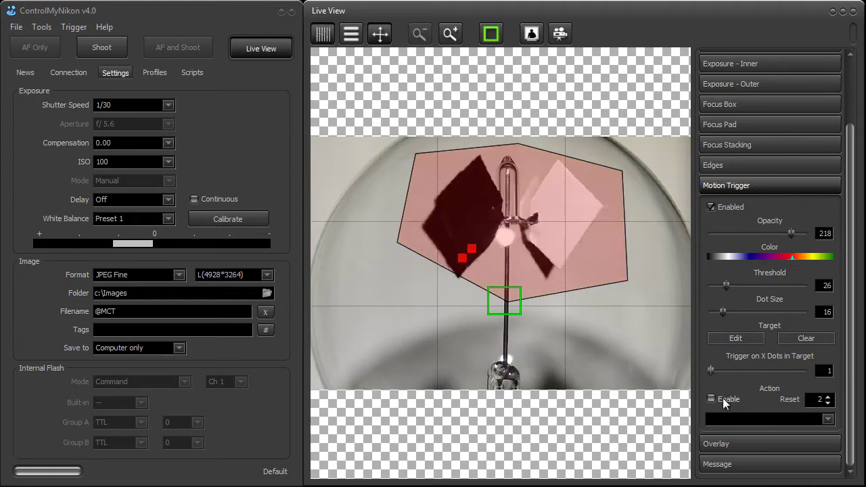
left_click(754, 395)
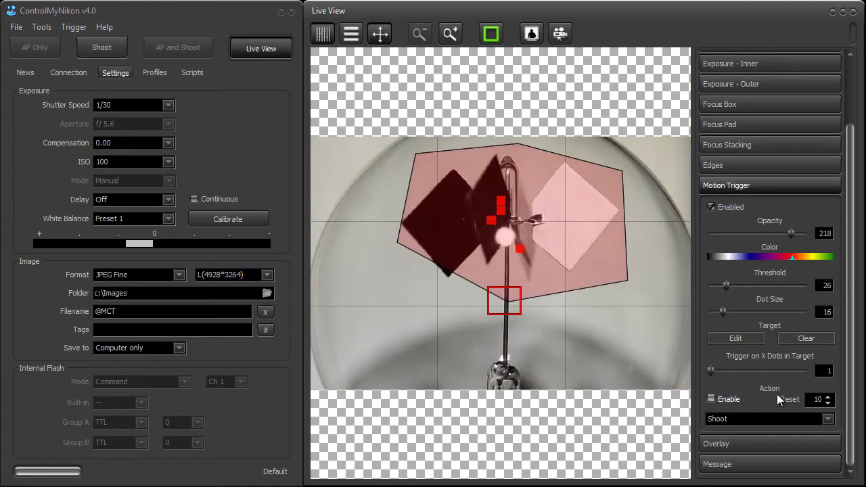
left_click(710, 207)
left_click(750, 187)
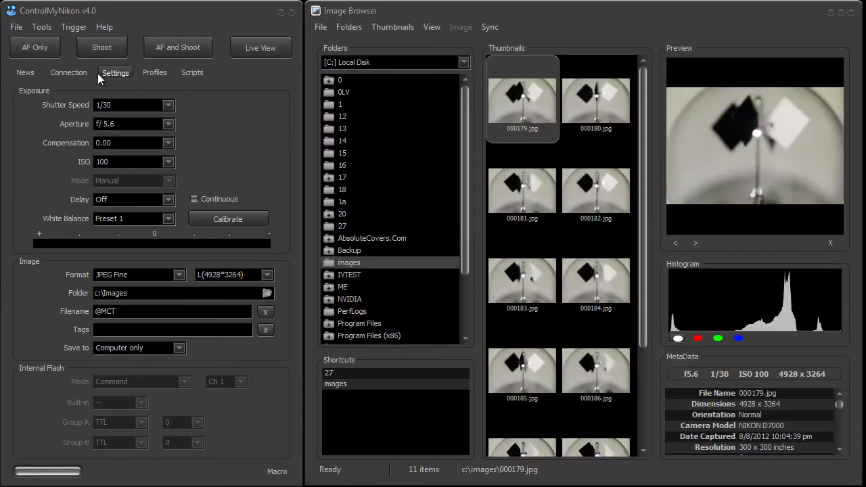
- Clear 1/10, 1/20 and 1/40 from the Bracketing shutter list
left_click(75, 27)
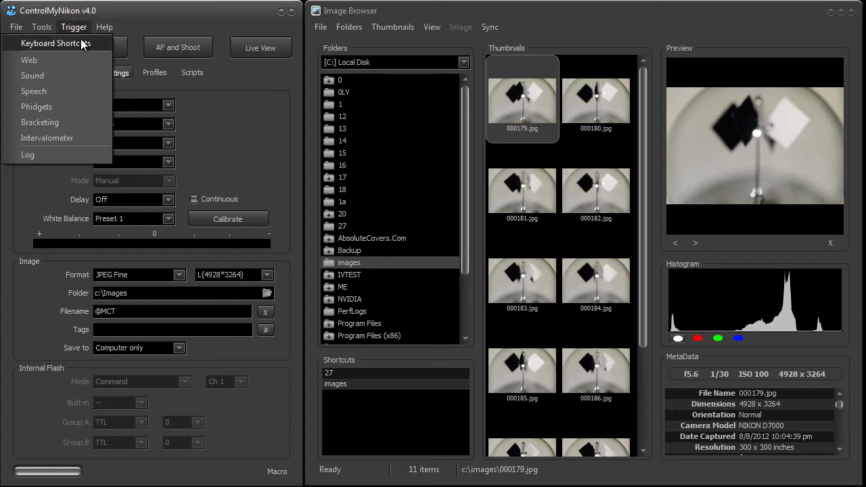
left_click(55, 123)
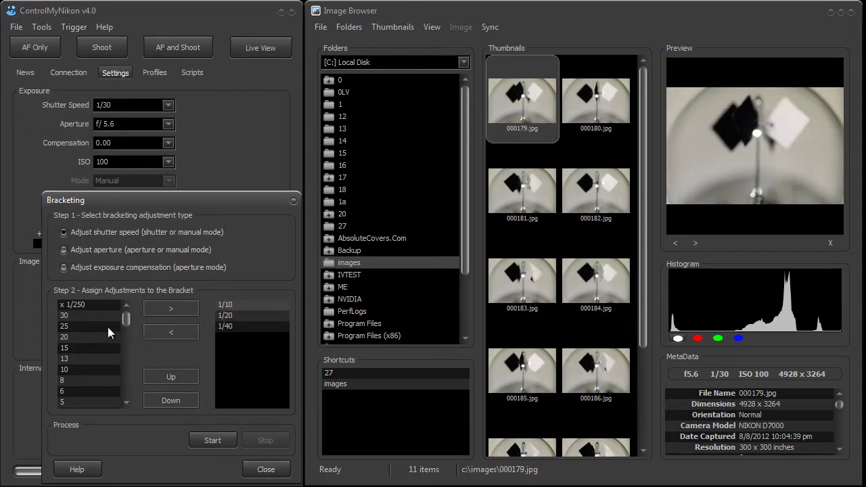
mouse_move(126, 317)
left_mouse_down()
mouse_move(128, 330)
mouse_move(132, 306)
left_mouse_up()
double_click(237, 306)
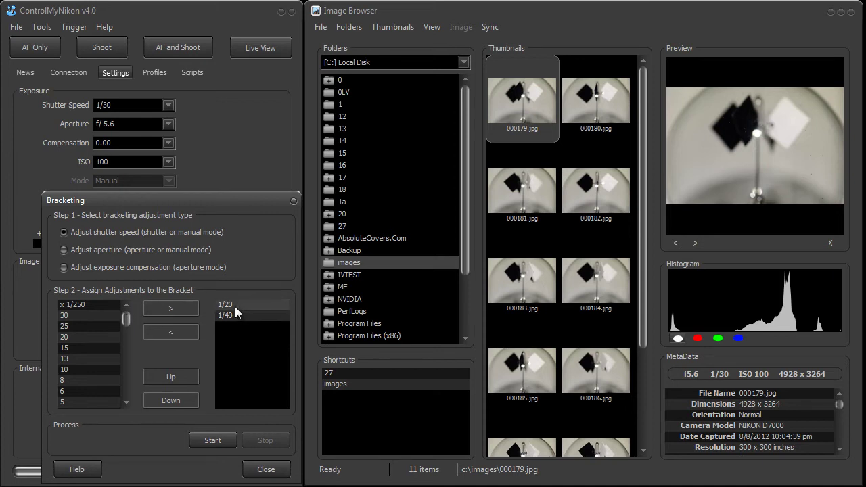
double_click(235, 307)
double_click(234, 306)
left_click_drag(126, 324, 132, 353)
double_click(87, 347)
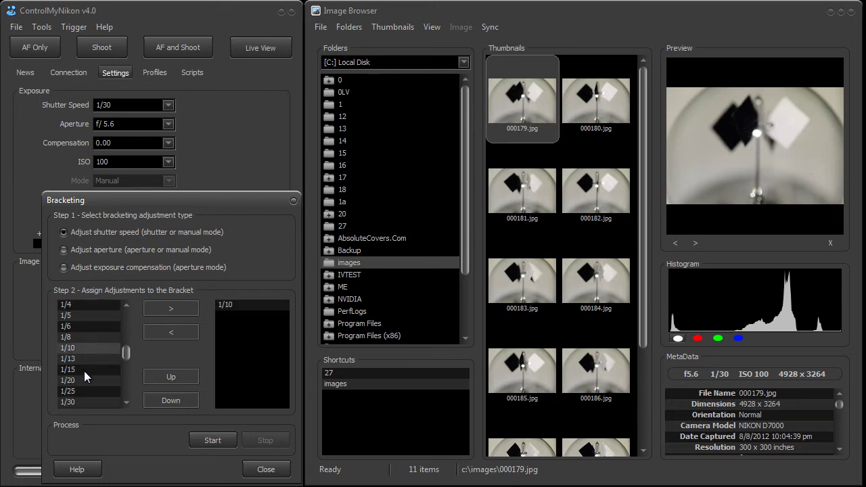
double_click(84, 379)
scroll(86, 377, "down", 1)
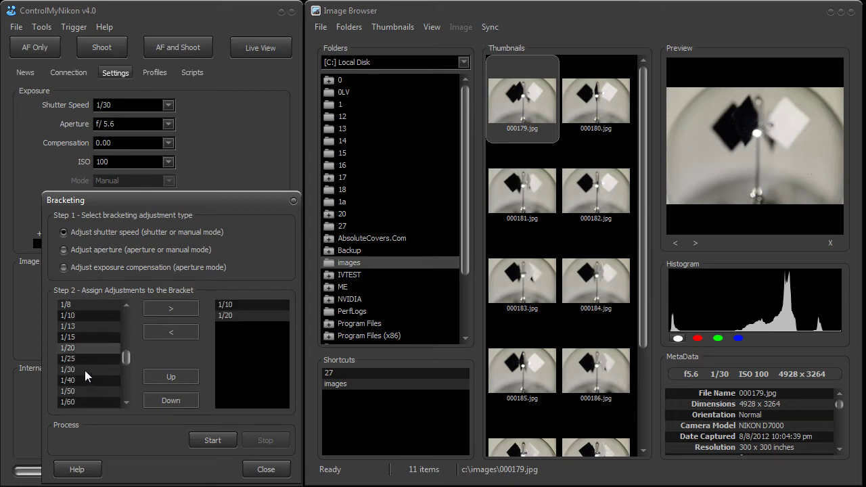
double_click(86, 369)
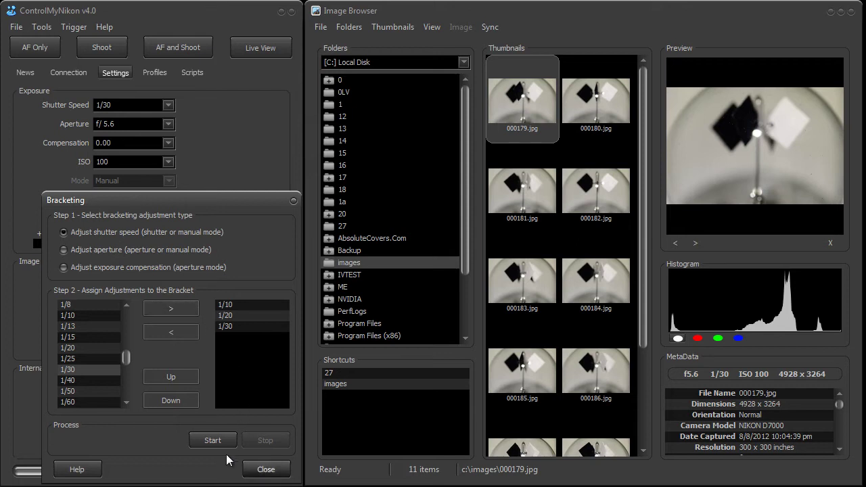
left_click(211, 440)
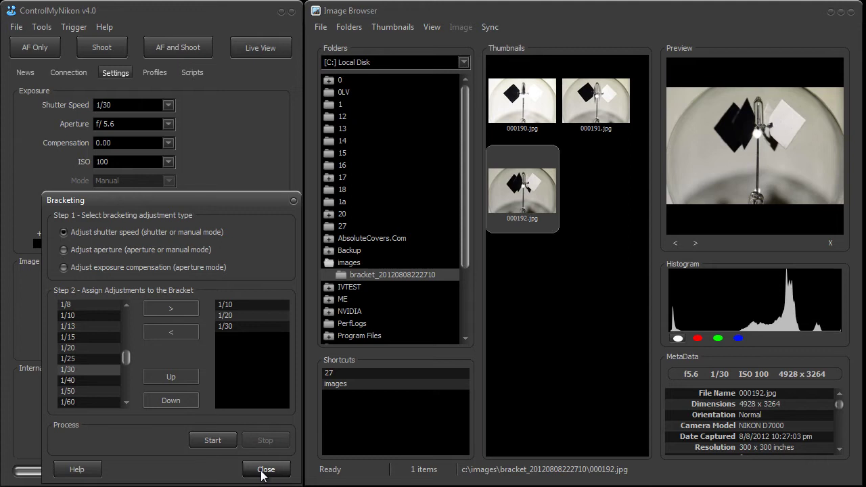
left_click(263, 472)
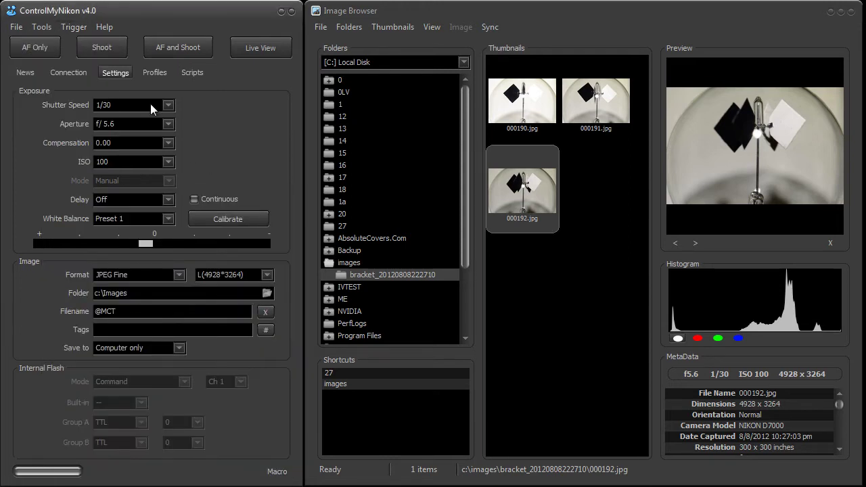
left_click(73, 26)
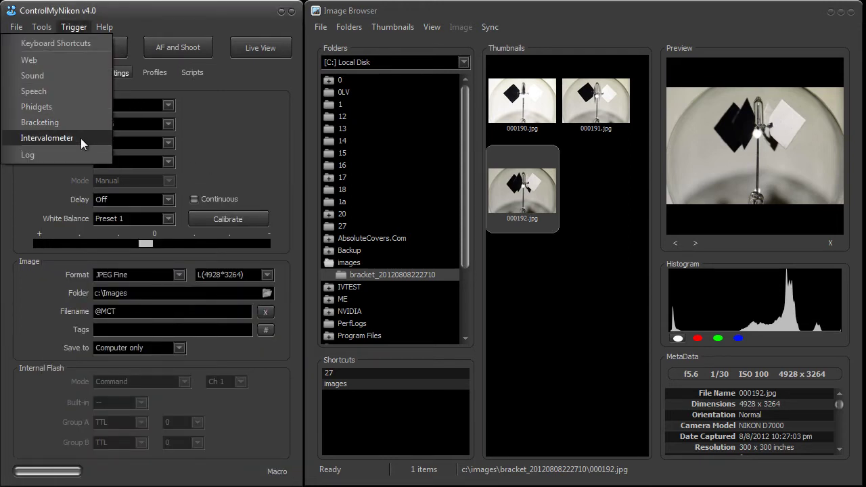
left_click(80, 137)
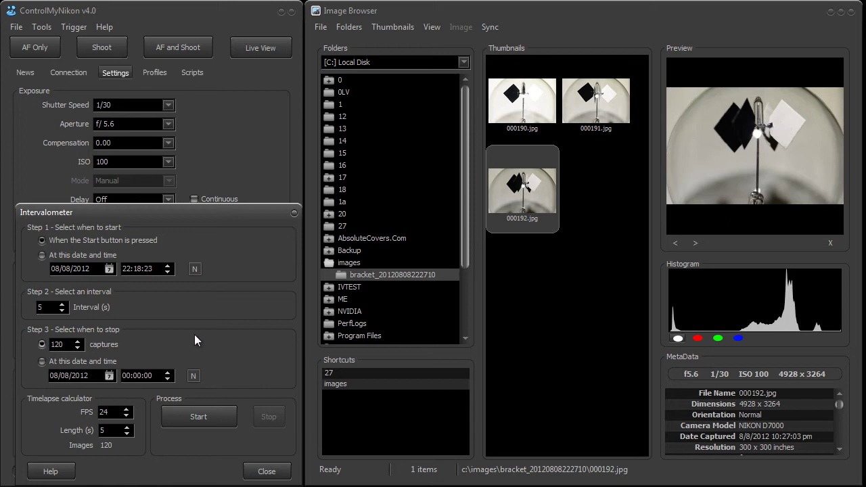
left_click(206, 411)
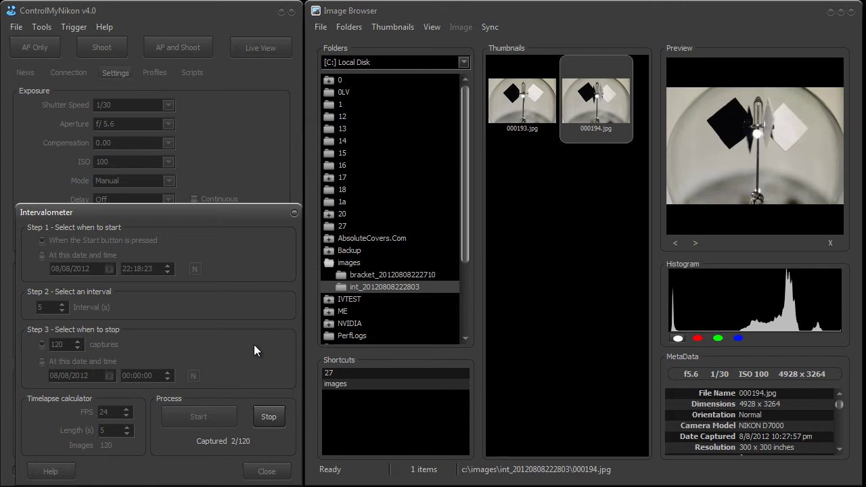
left_click(270, 419)
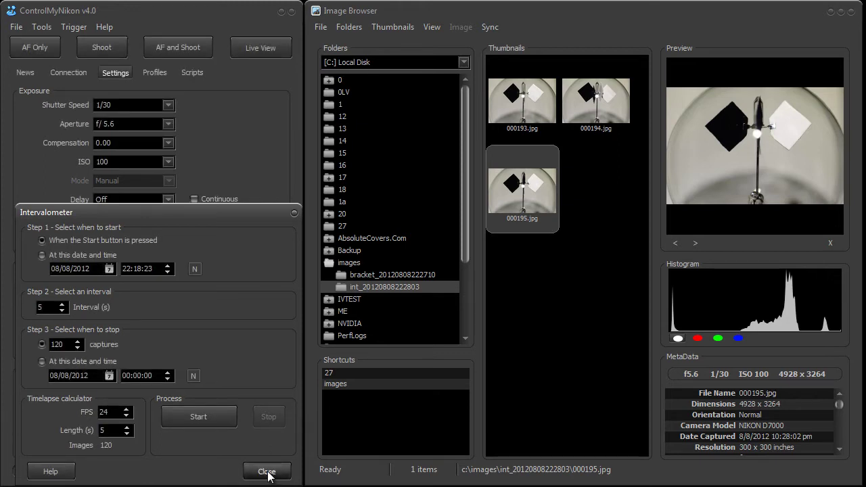
left_click(267, 471)
- Run the test1 script, capturing 000196–000198.jpg with 2000 ms pauses, then return to Settings
left_click(191, 73)
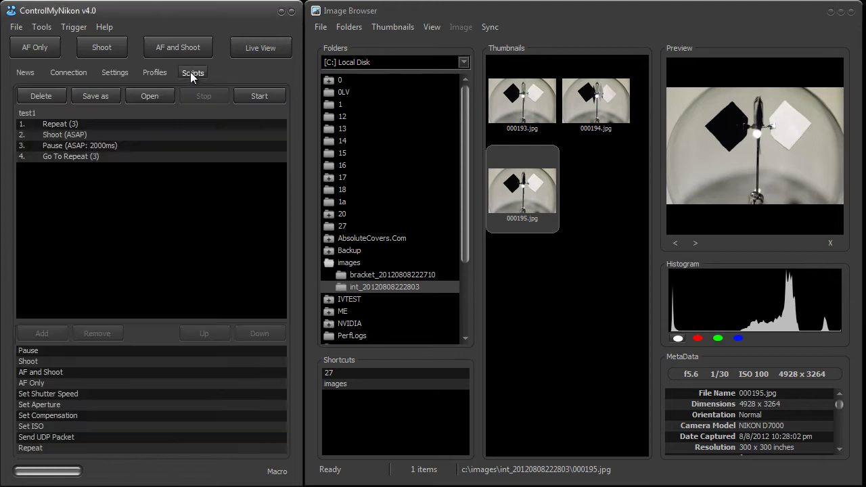
left_click(76, 134)
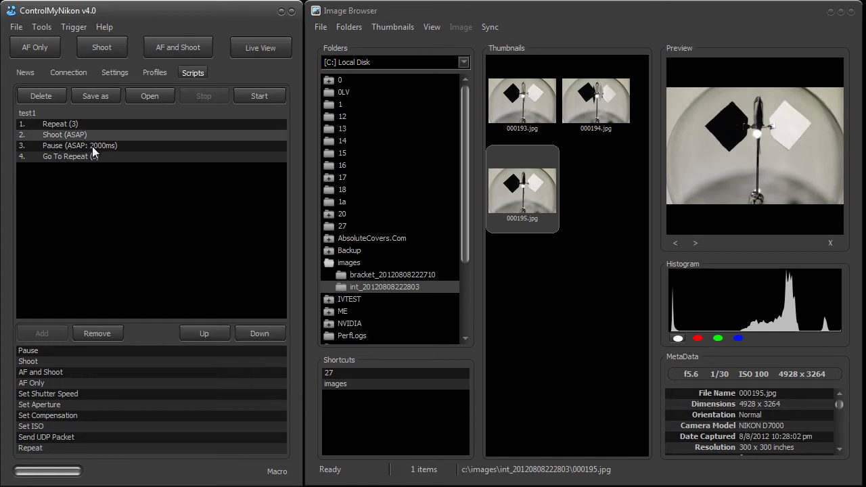
left_click(257, 95)
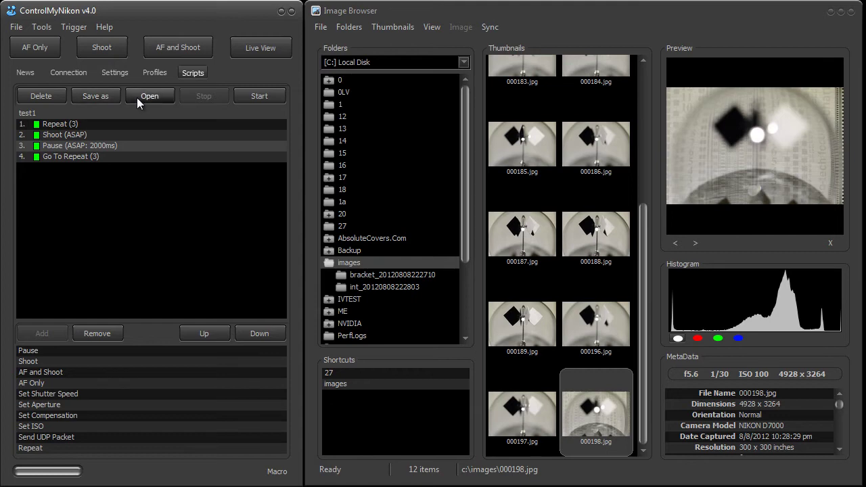
left_click(114, 71)
- Activate Batch Shooting with BatchID 1234
left_click(70, 28)
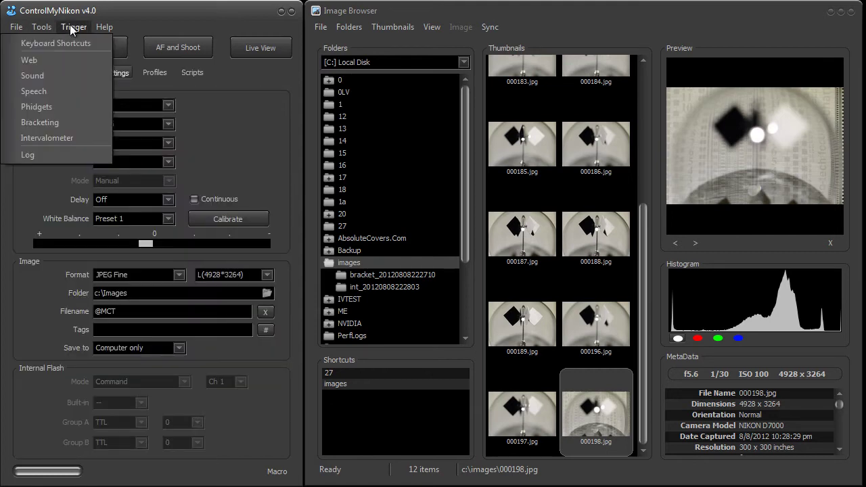
mouse_move(44, 32)
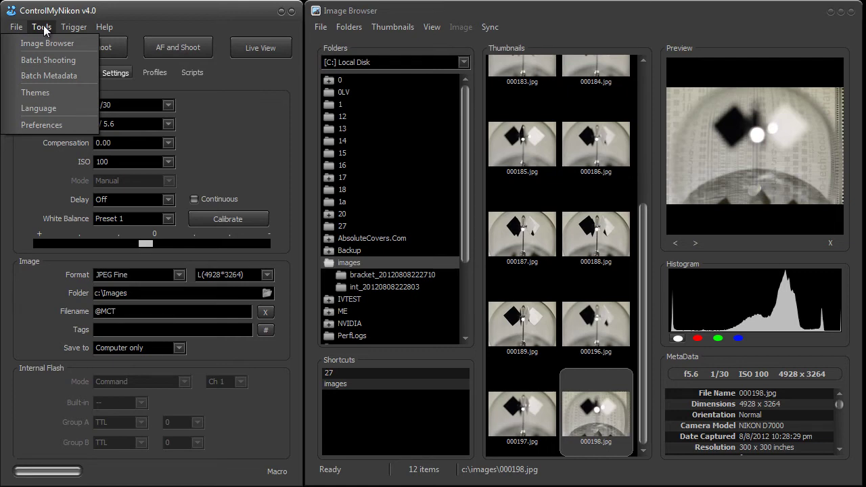
left_click(49, 61)
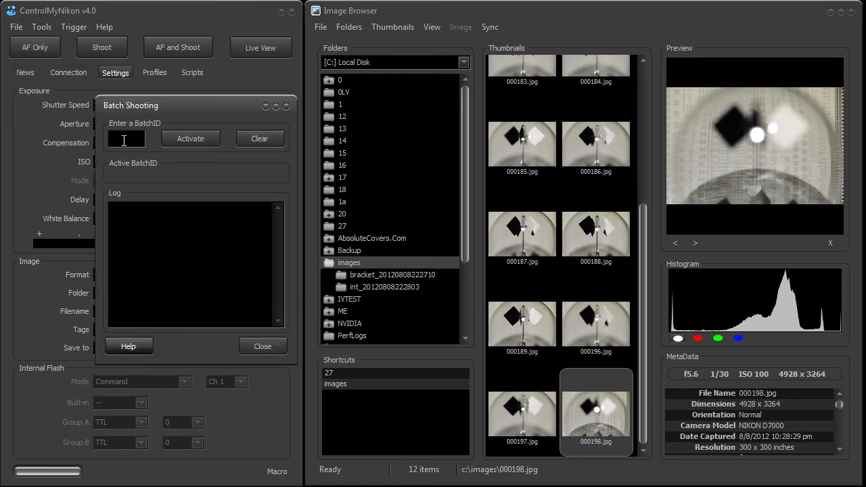
type("1234")
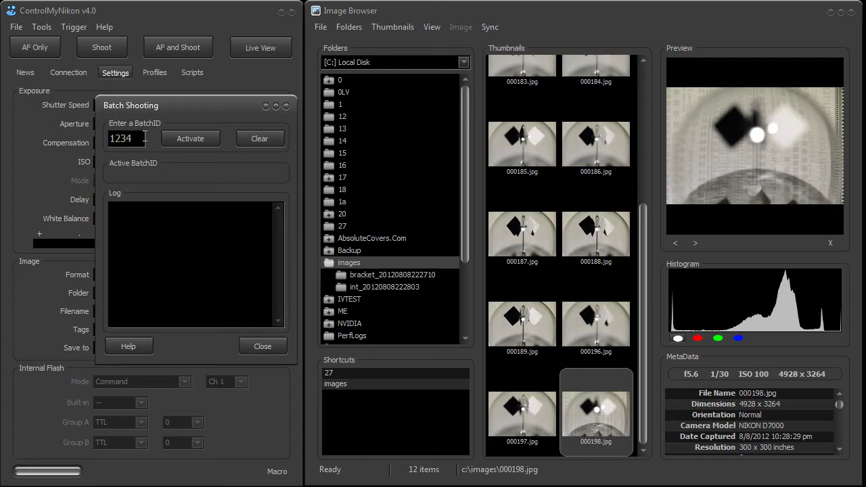
left_click(192, 138)
left_click_drag(234, 106, 163, 194)
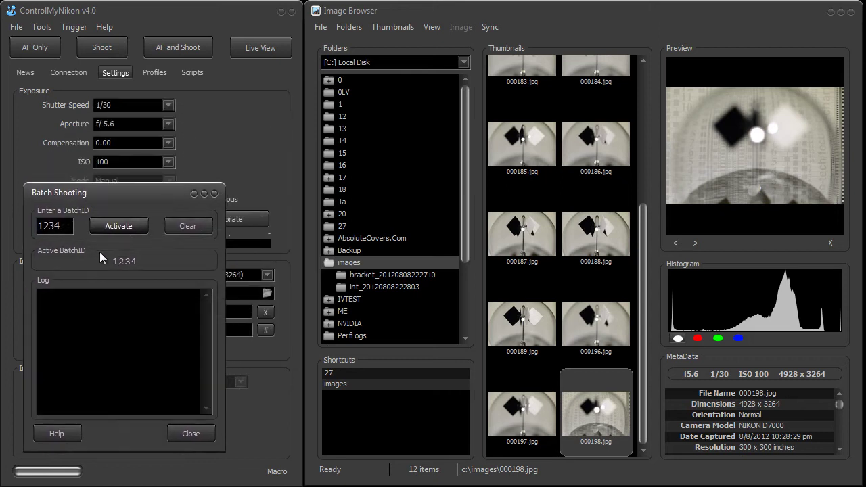
- Shoot frames tagged with batch 1234, adding 000199.jpg and 000200.jpg to c:\images
left_click_drag(65, 226, 37, 226)
left_click(62, 226)
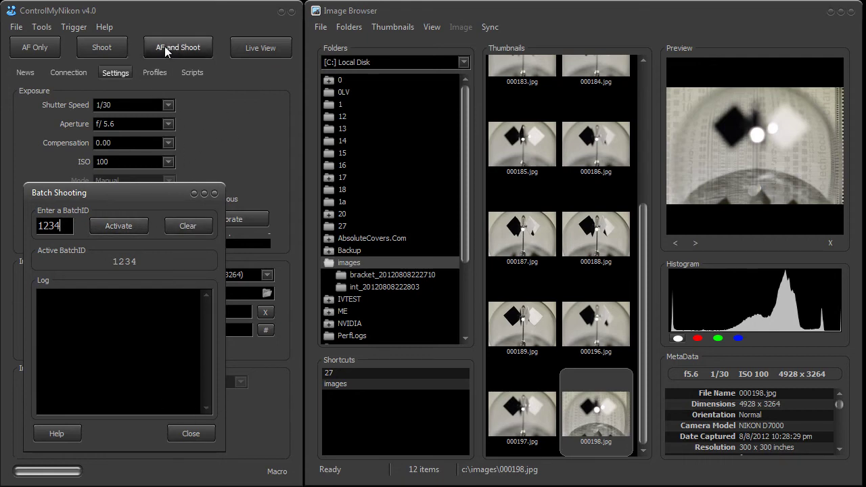
left_click(105, 51)
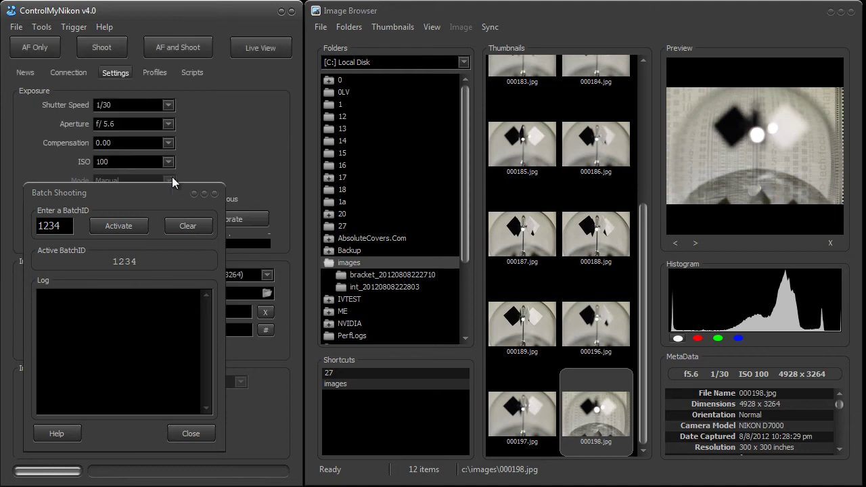
left_click(115, 47)
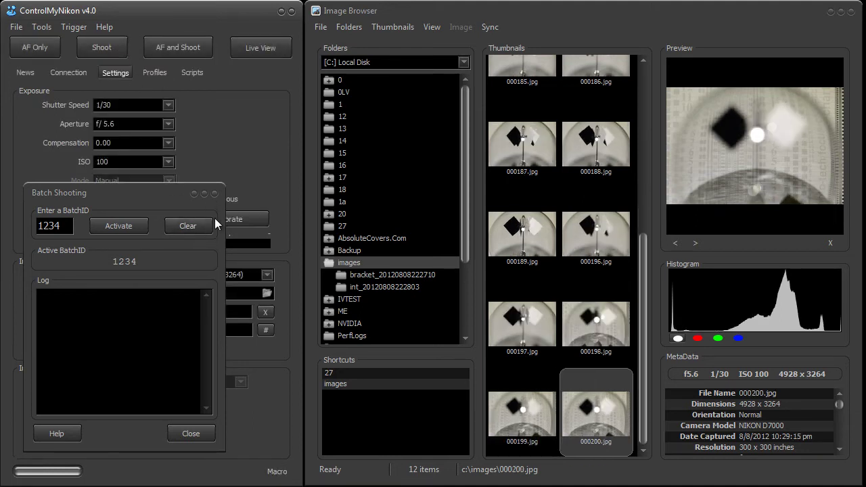
- Close the Batch Shooting window to bring back the full camera settings panel
left_click(191, 433)
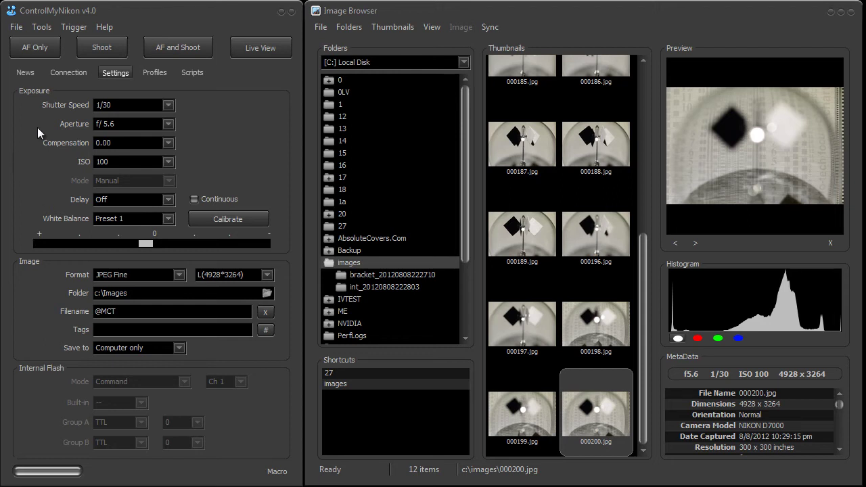
- Fire a 6-frame continuous burst (000201–000206.jpg), then switch Continuous back off
left_click(196, 199)
left_click_drag(198, 116, 223, 120)
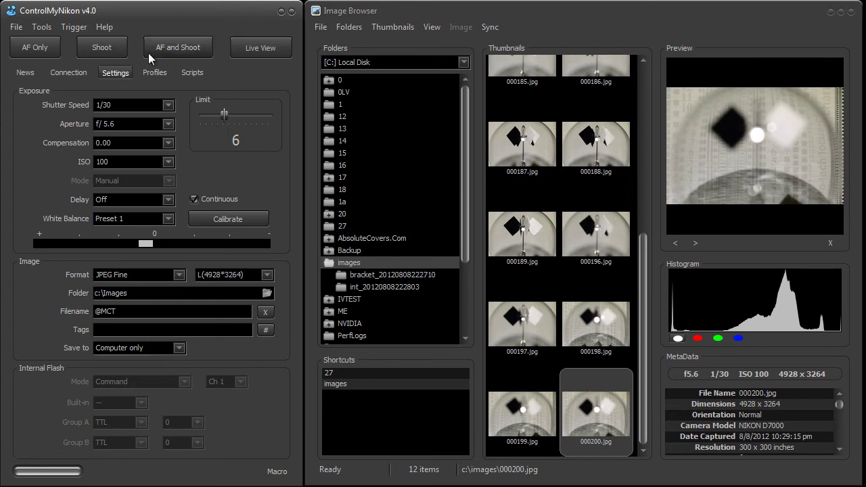
left_click(111, 49)
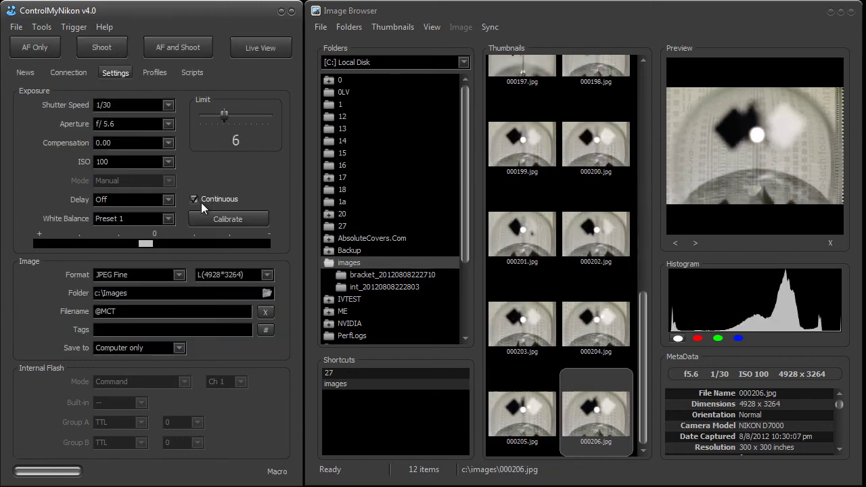
left_click(199, 199)
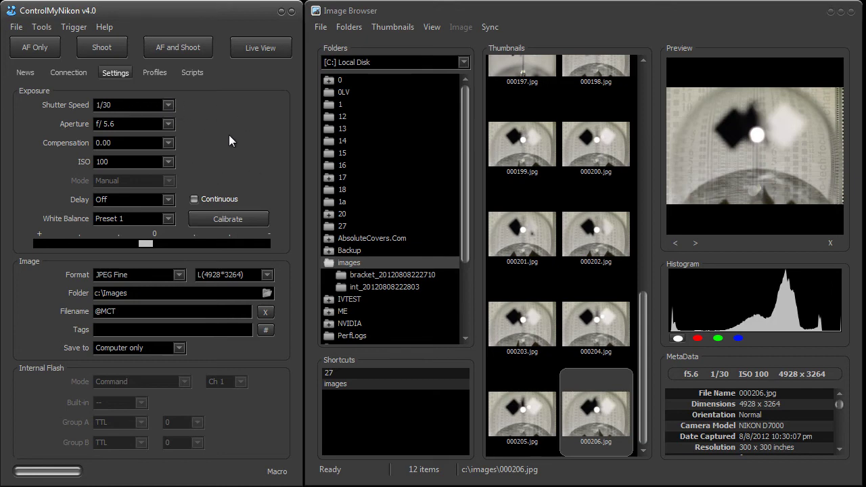
- Preview 000200.jpg and then 000201.jpg in the Image Browser
left_click(540, 157)
left_click(591, 166)
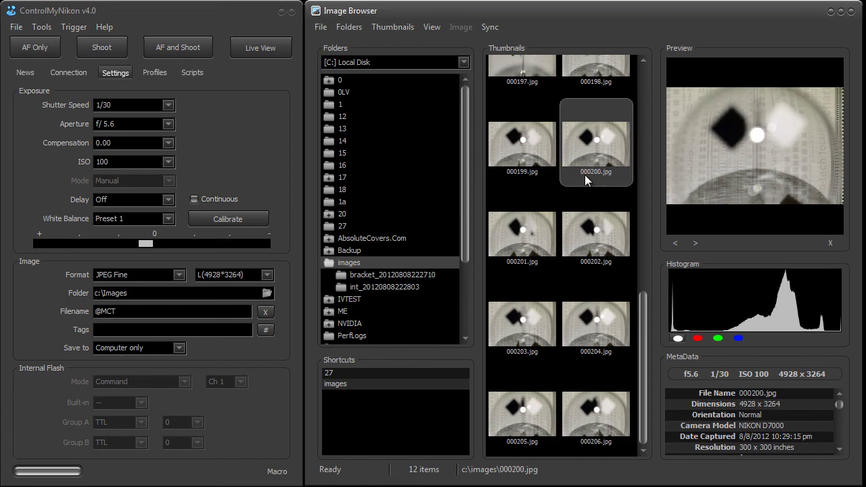
left_click(533, 232)
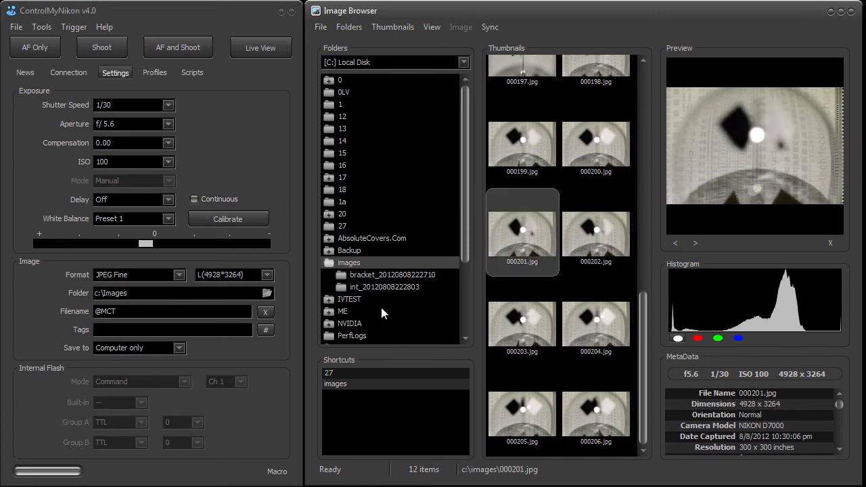
- Point out the Folder, Filename and Tags fields, leaving Save to as Computer only
left_click(127, 309)
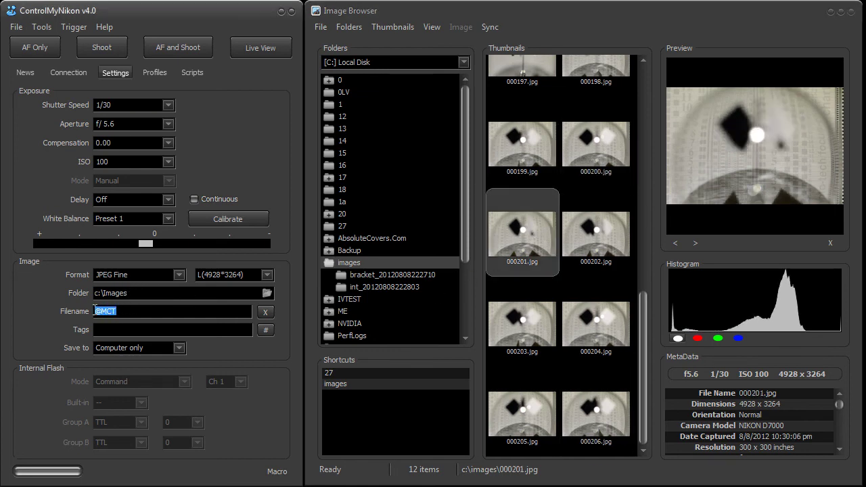
left_click(138, 292)
left_click(138, 309)
left_click(139, 327)
left_click(180, 348)
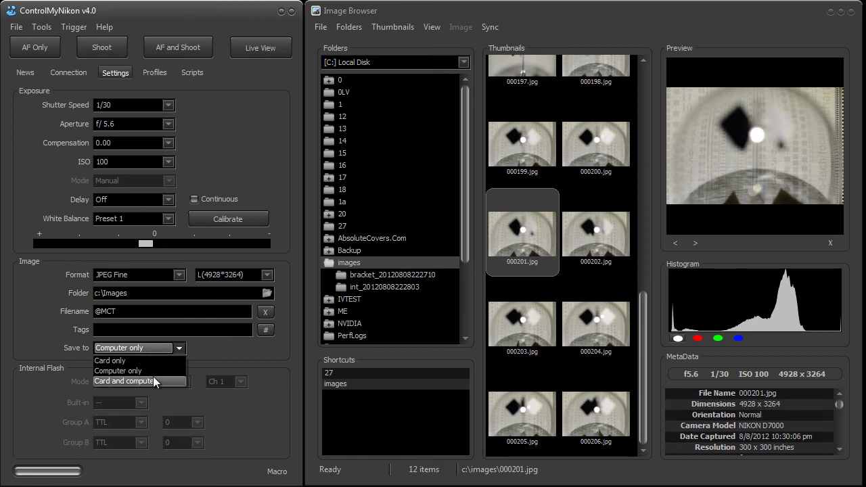
left_click(214, 348)
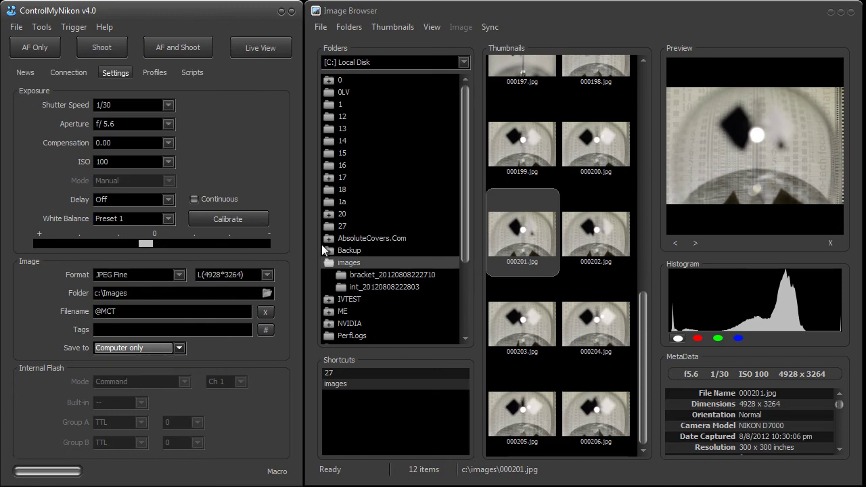
left_click(405, 12)
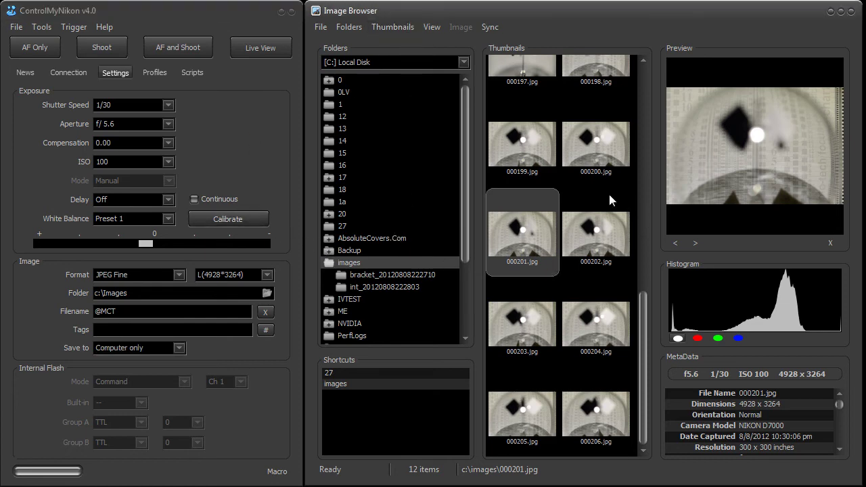
- Open 000201.jpg in full view and its display settings, leaving the image overlay off
double_click(527, 234)
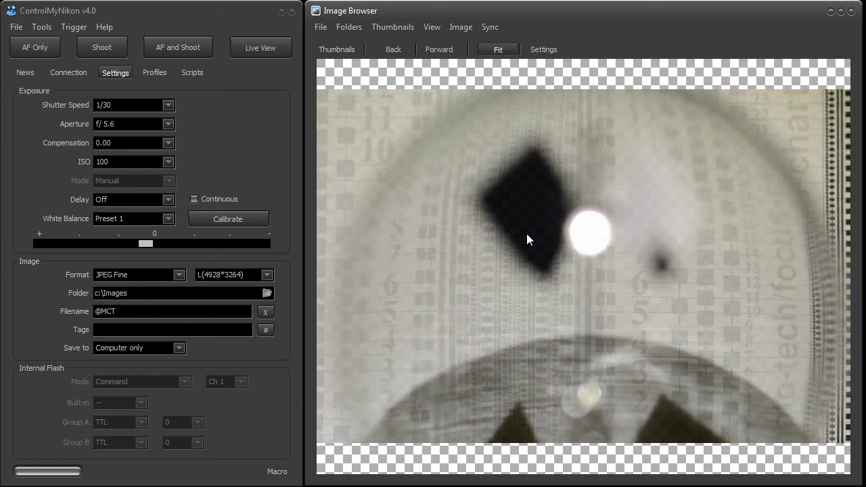
left_click(543, 50)
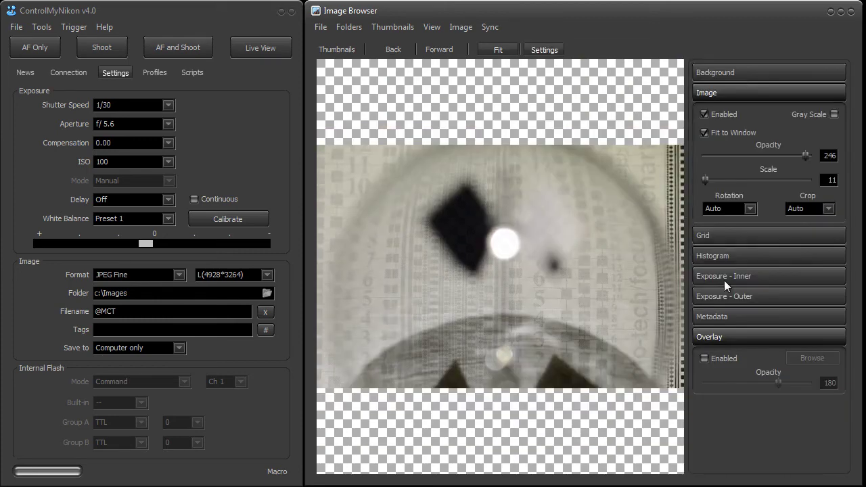
left_click(723, 356)
left_click(724, 357)
left_click(713, 93)
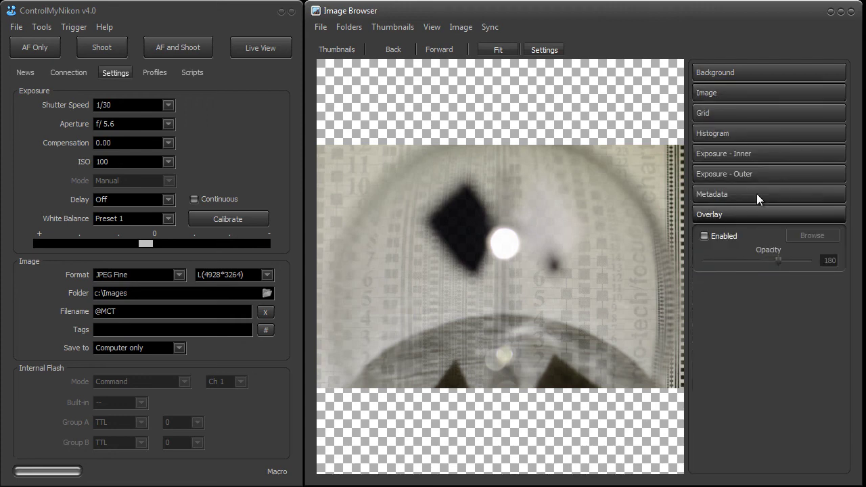
- Enable RGB histograms and the green Exposure - Inner highlight
left_click(731, 135)
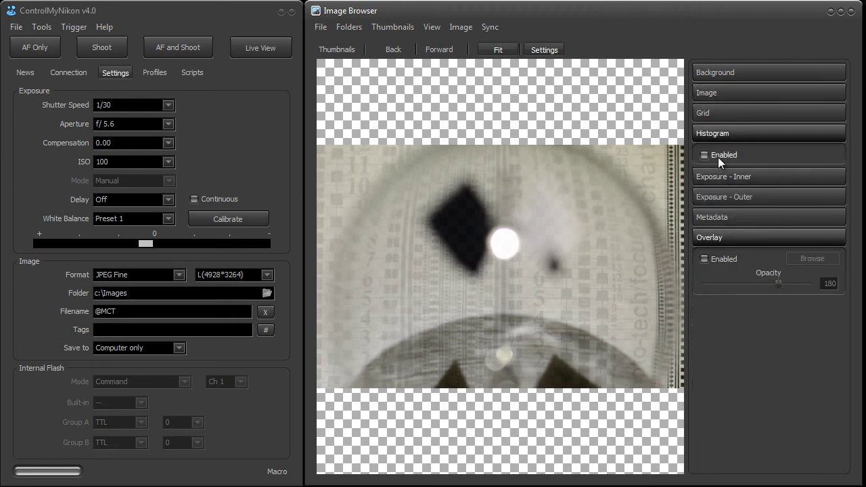
left_click(717, 156)
left_click(727, 177)
left_click(723, 197)
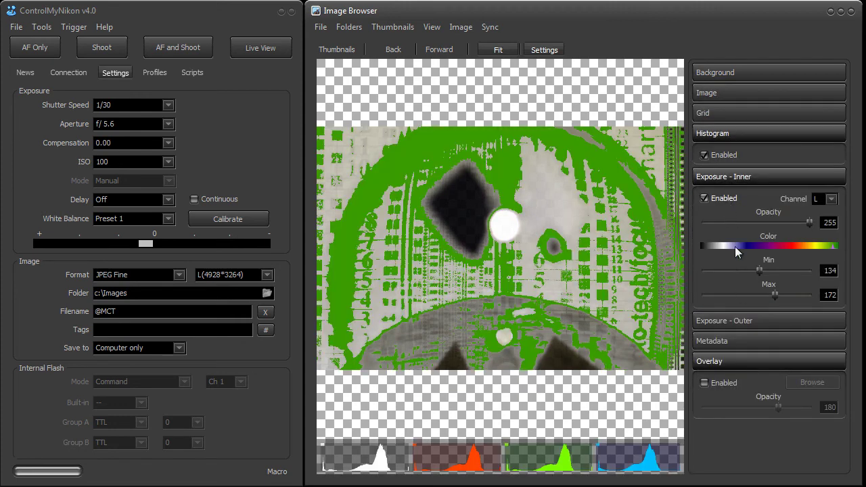
- Leave the outer exposure highlight off, collapse the option sections, and return to thumbnails
left_click(744, 321)
left_click(730, 344)
left_click(735, 346)
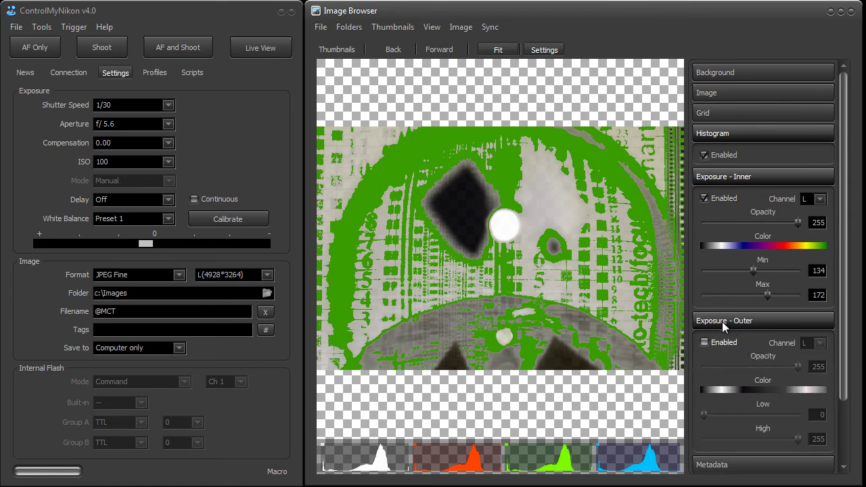
left_click(722, 322)
left_click(721, 175)
left_click(719, 135)
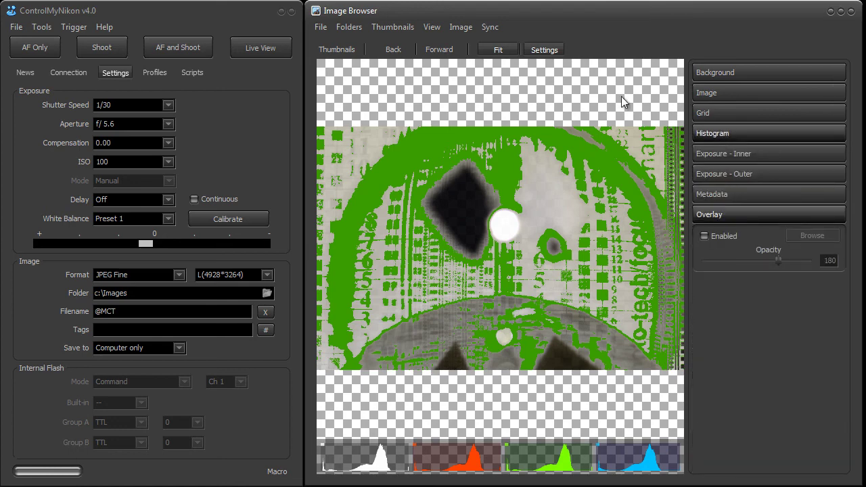
left_click(342, 50)
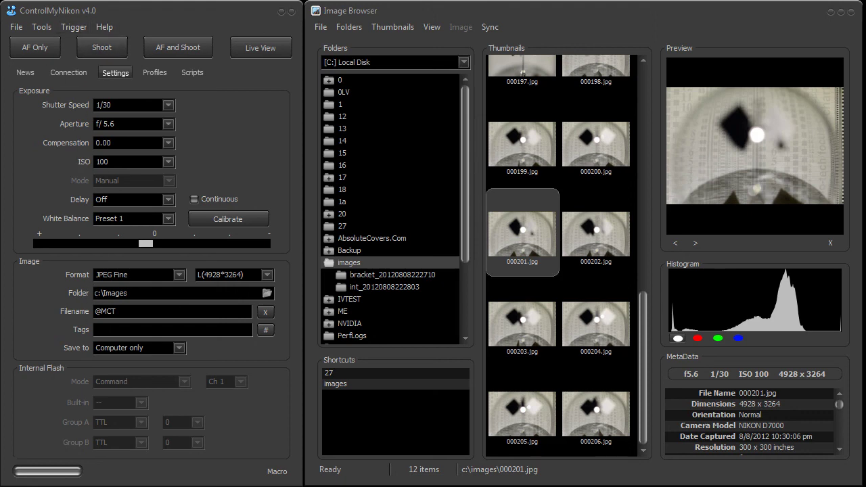
- Open the Capturing Images tutorial from Help and move its window to the right
left_click(106, 27)
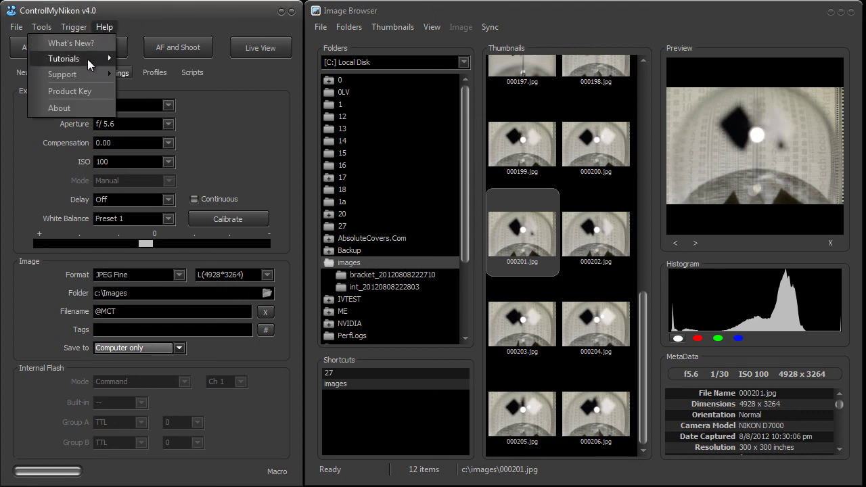
mouse_move(87, 59)
left_click(194, 91)
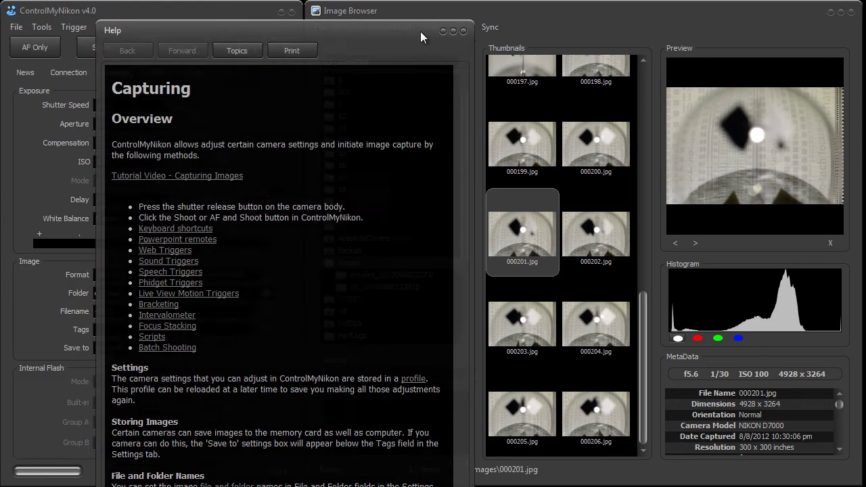
left_click_drag(420, 31, 562, 14)
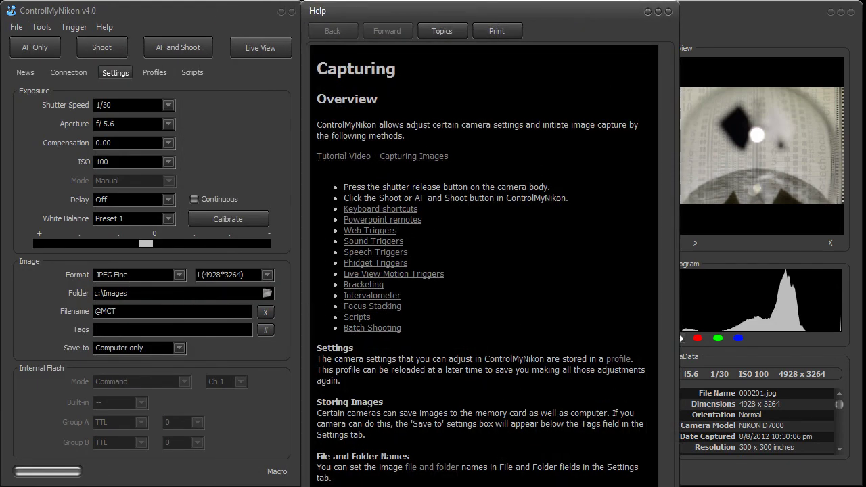